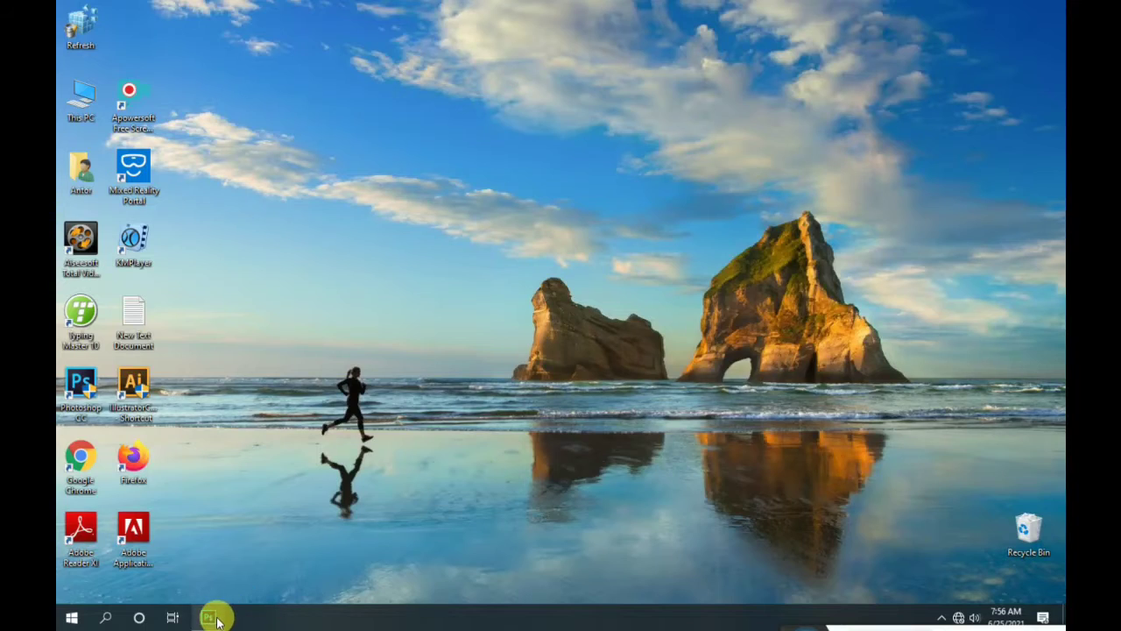
{"action": "left_click", "coordinate": [211, 616]}
{"action": "left_click", "coordinate": [94, 8]}
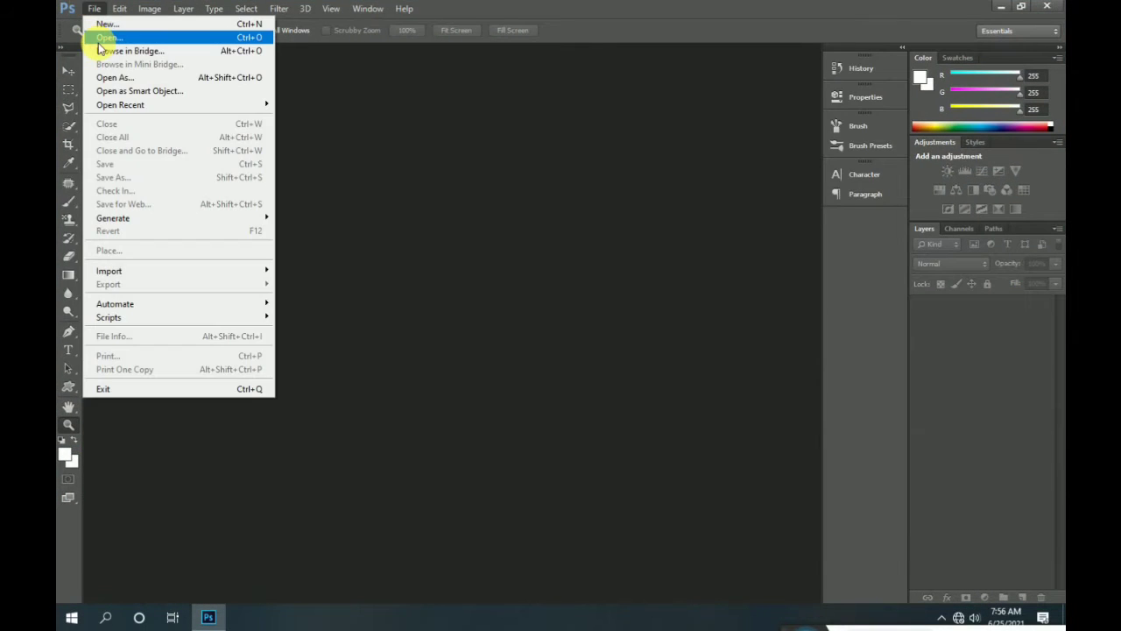
{"action": "left_click", "coordinate": [100, 37]}
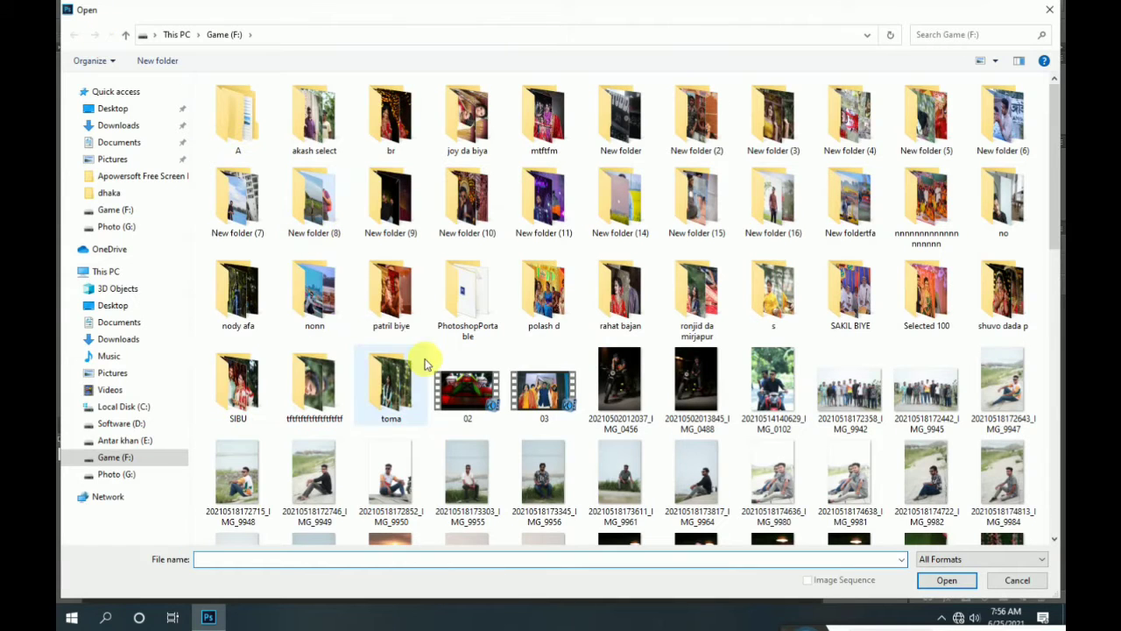
{"action": "left_click_drag", "start_coordinate": [1050, 185], "coordinate": [1048, 426]}
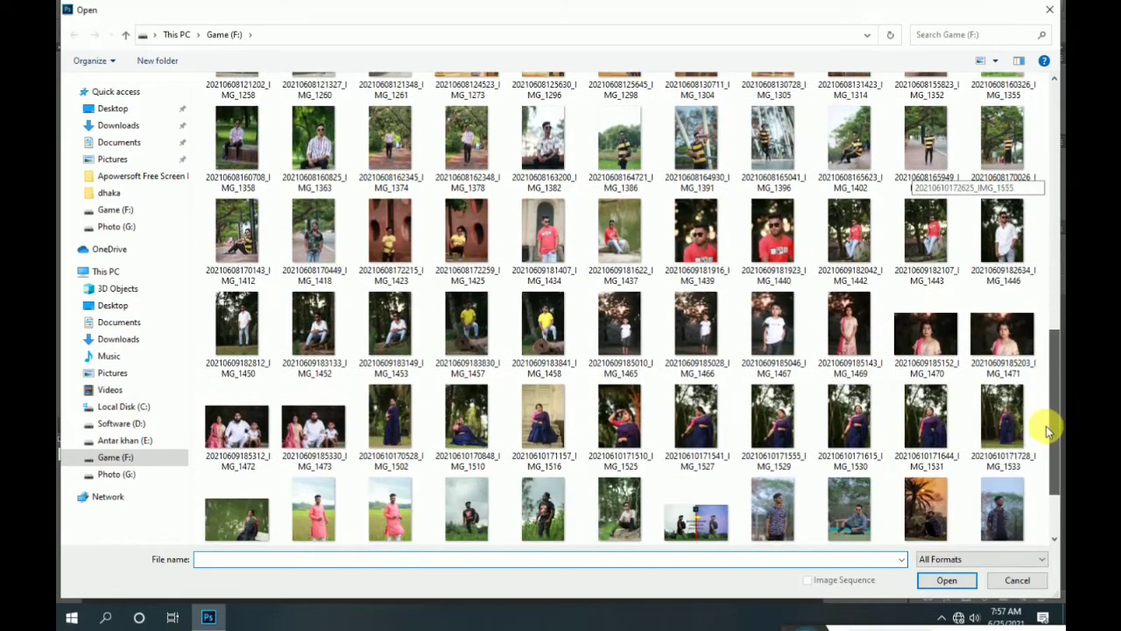
{"action": "left_click", "coordinate": [538, 424]}
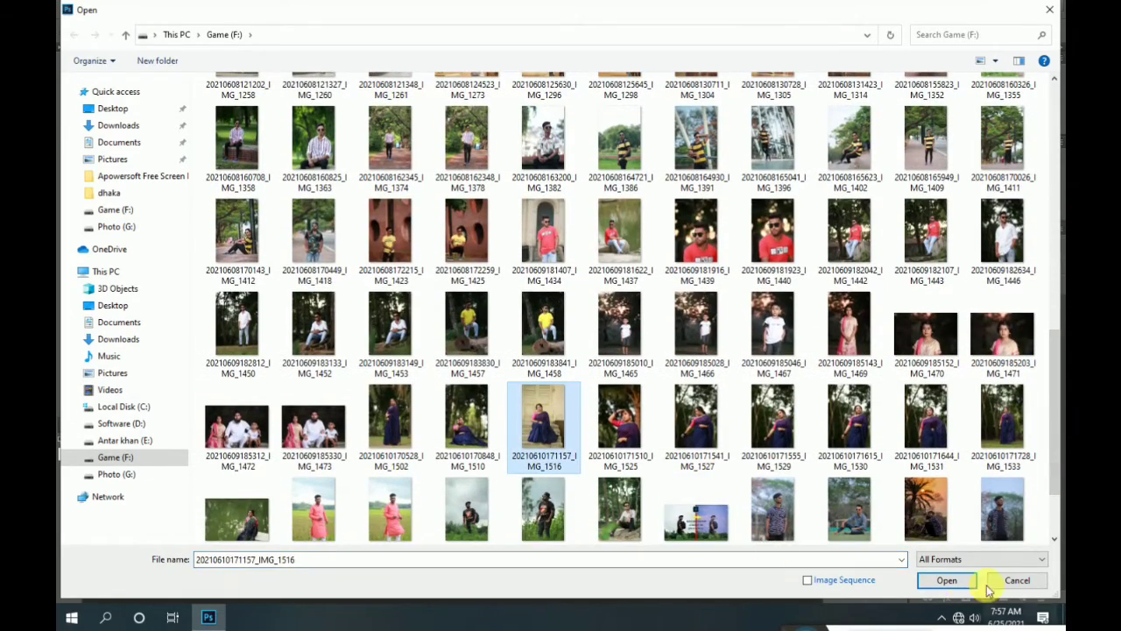
{"action": "left_click", "coordinate": [946, 580]}
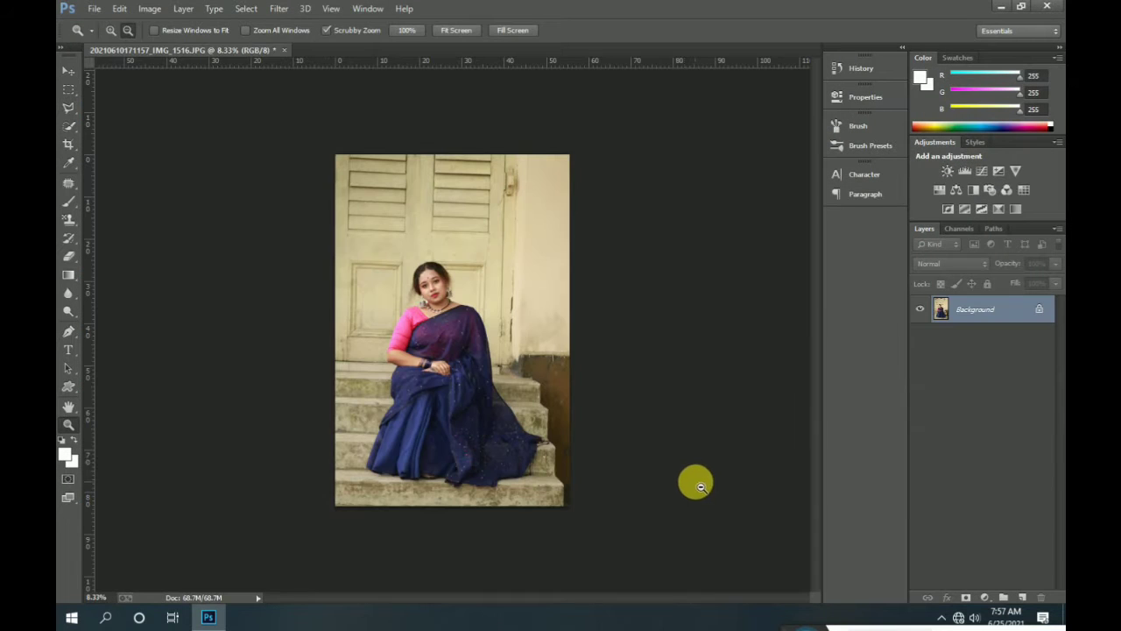
- Crop the photo slightly tighter by pulling the corner handle inward
{"action": "left_click", "coordinate": [68, 144]}
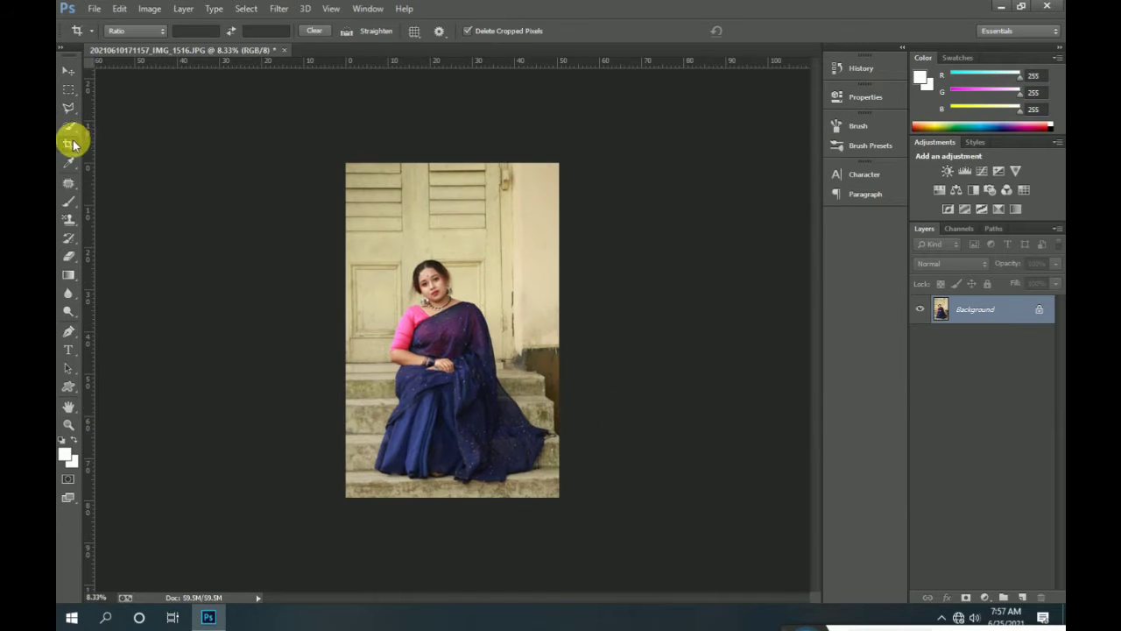
{"action": "left_click", "coordinate": [326, 232]}
{"action": "left_click_drag", "start_coordinate": [350, 171], "coordinate": [358, 181]}
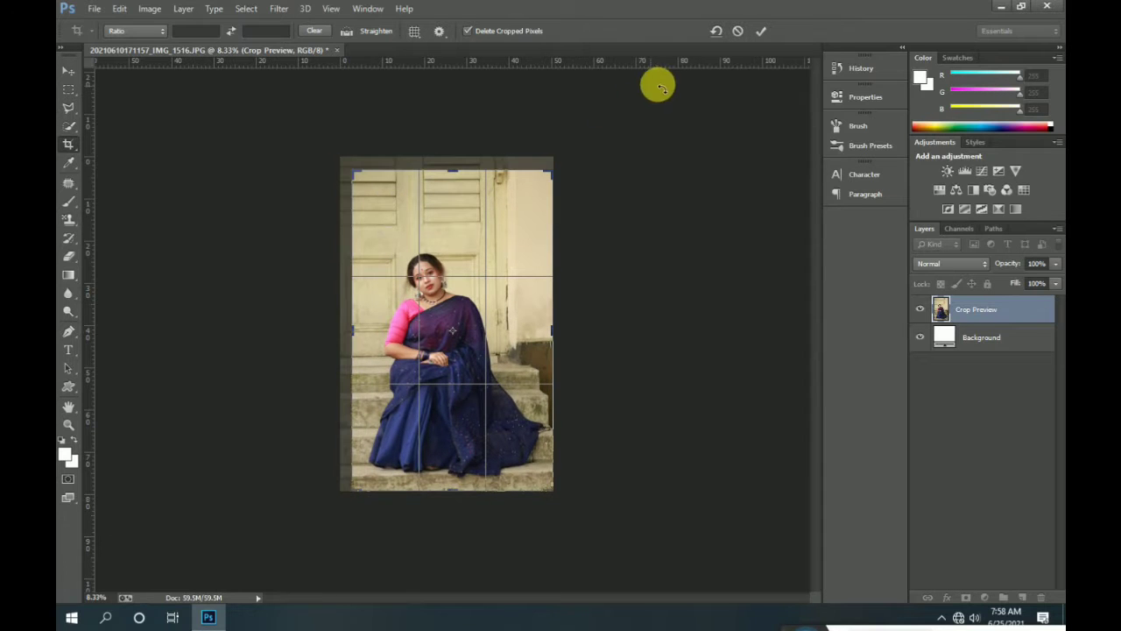
{"action": "left_click", "coordinate": [761, 31]}
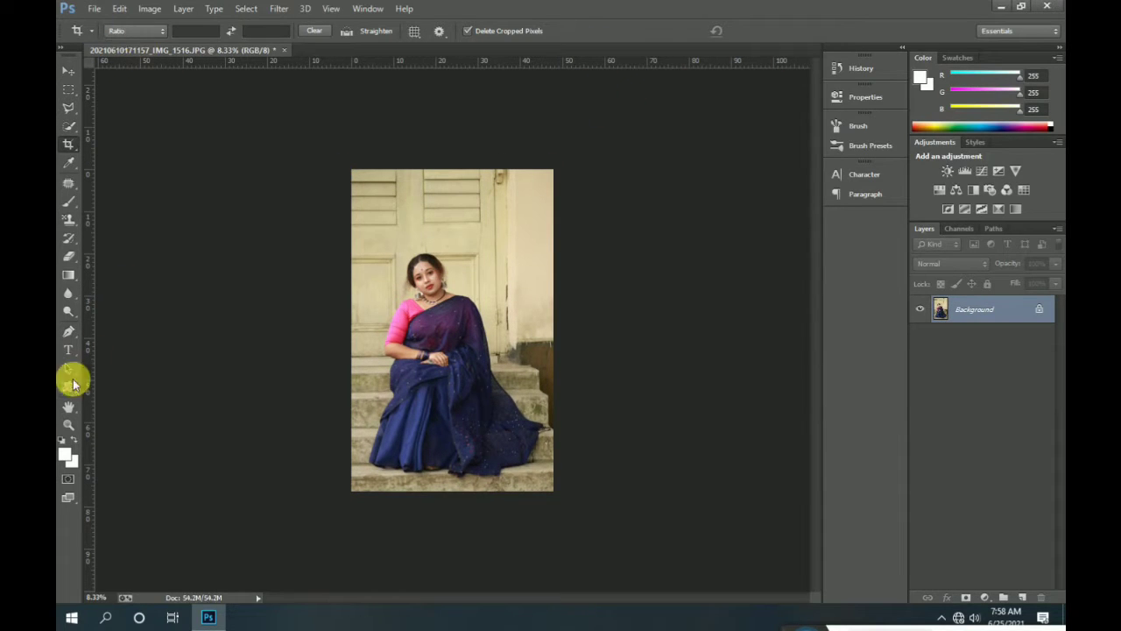
{"action": "left_click", "coordinate": [68, 424]}
- Zoom in on the face and select the Mixer Brush, sized to 90
{"action": "left_click", "coordinate": [444, 262]}
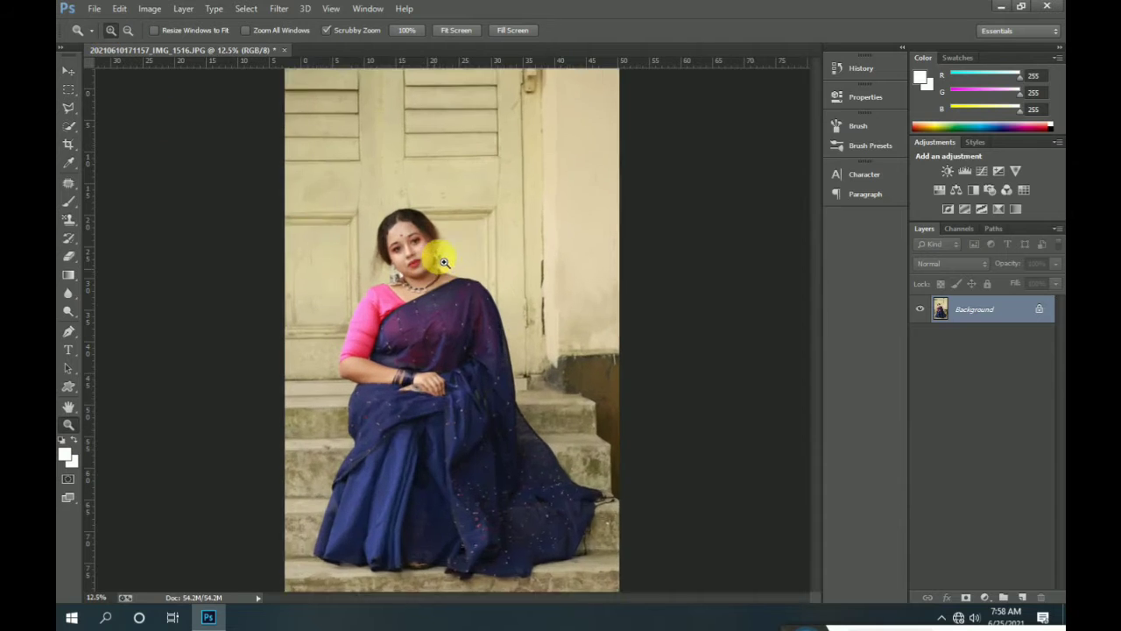
{"action": "left_click", "coordinate": [426, 246]}
{"action": "left_click", "coordinate": [426, 205]}
{"action": "left_click", "coordinate": [383, 291]}
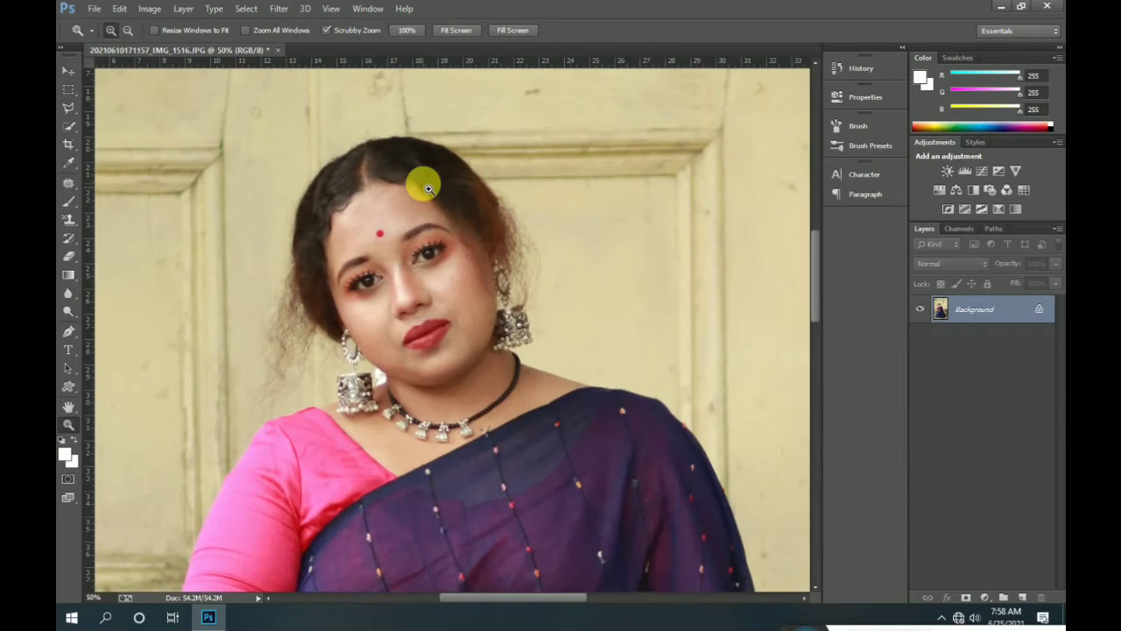
{"action": "left_click", "coordinate": [429, 188]}
{"action": "left_click", "coordinate": [68, 201]}
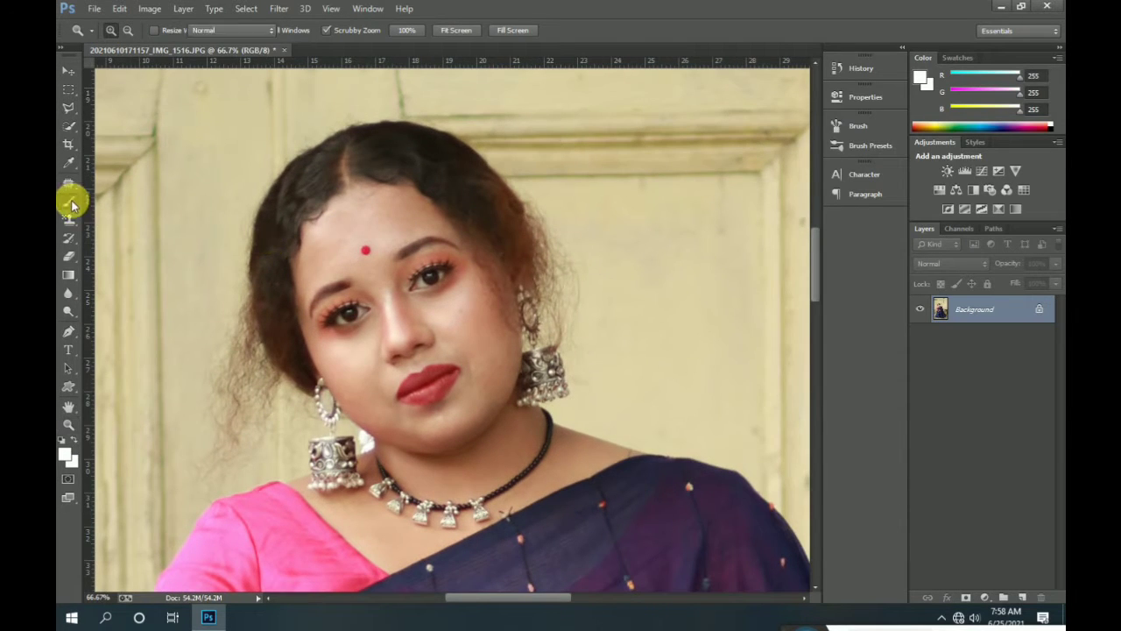
{"action": "right_click", "coordinate": [68, 202]}
{"action": "left_click", "coordinate": [118, 240]}
{"action": "key", "text": "bracketleft"}
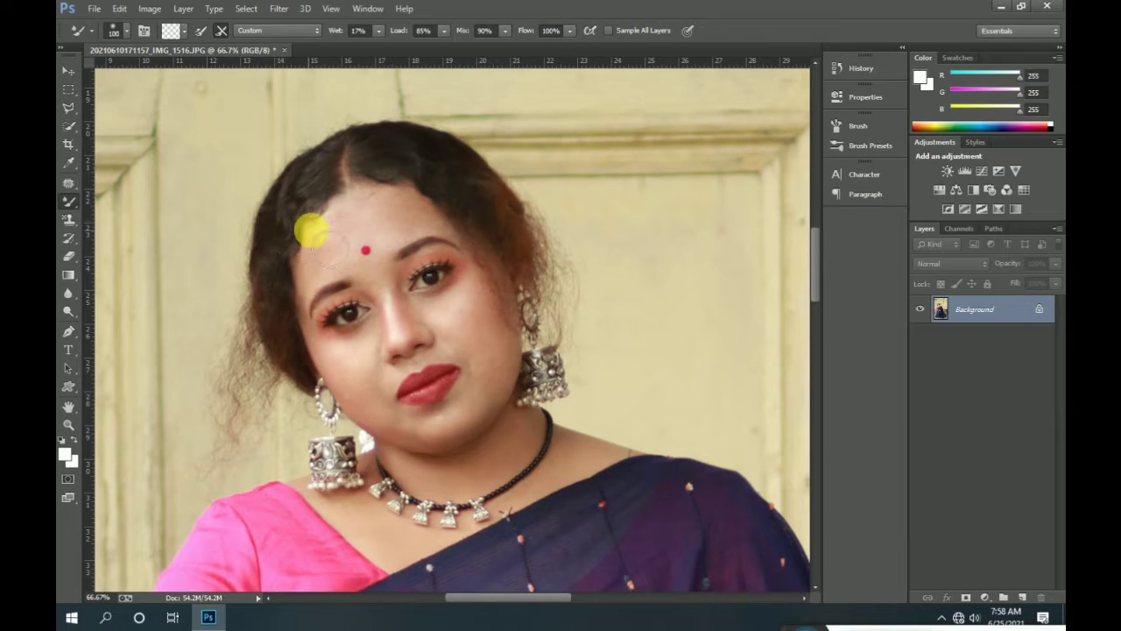
{"action": "key", "text": "bracketleft"}
{"action": "key", "text": "bracketleft"}
{"action": "key", "text": "bracketleft"}
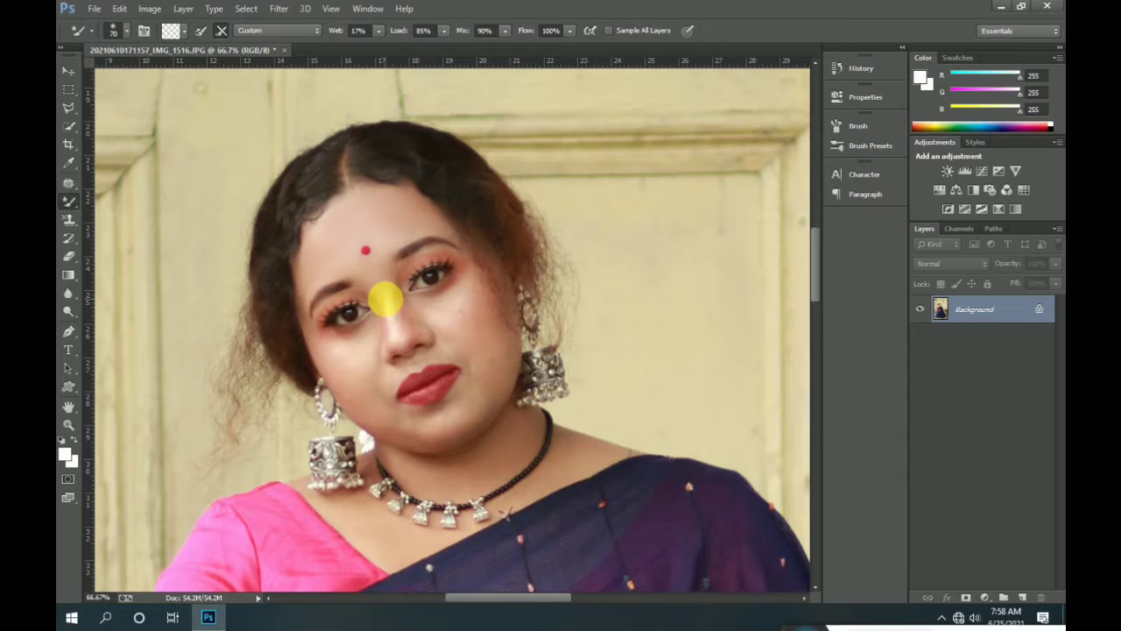
{"action": "key", "text": "bracketright"}
{"action": "key", "text": "bracketright"}
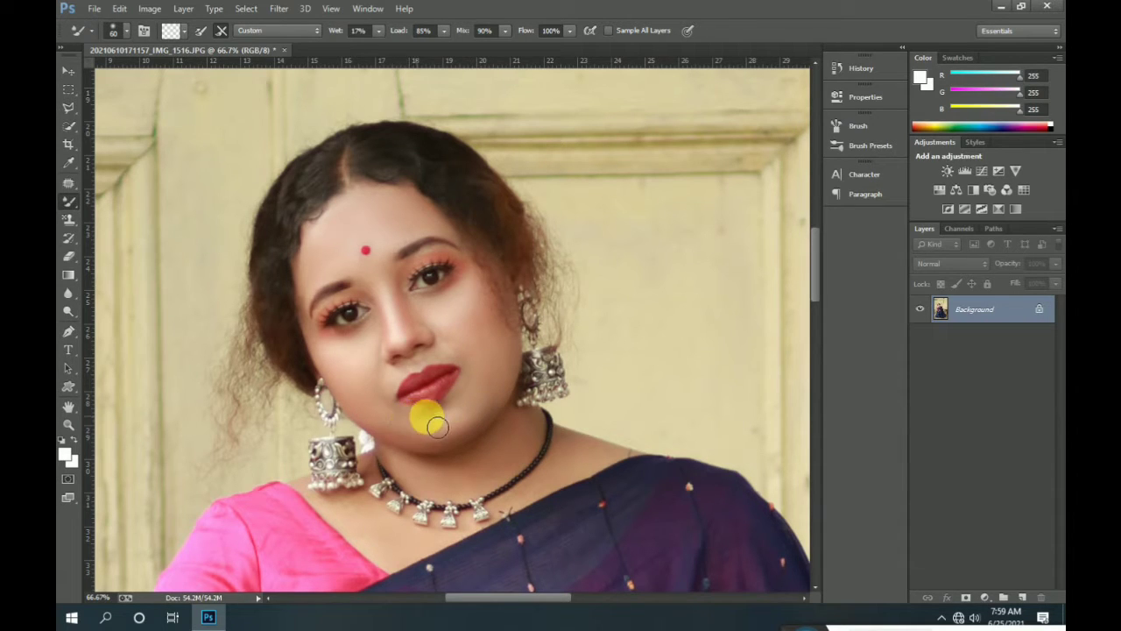
- Smooth the chin, cheek and lip-to-nose skin using the Mixer Brush and Dodge tool
{"action": "left_click", "coordinate": [68, 310]}
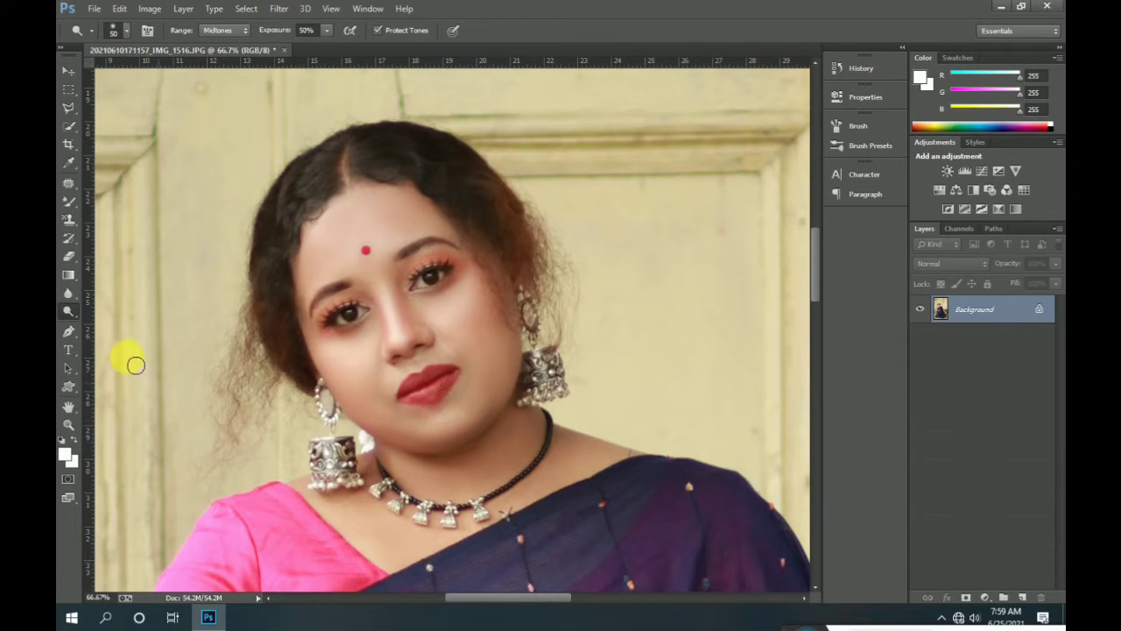
{"action": "left_click", "coordinate": [68, 201]}
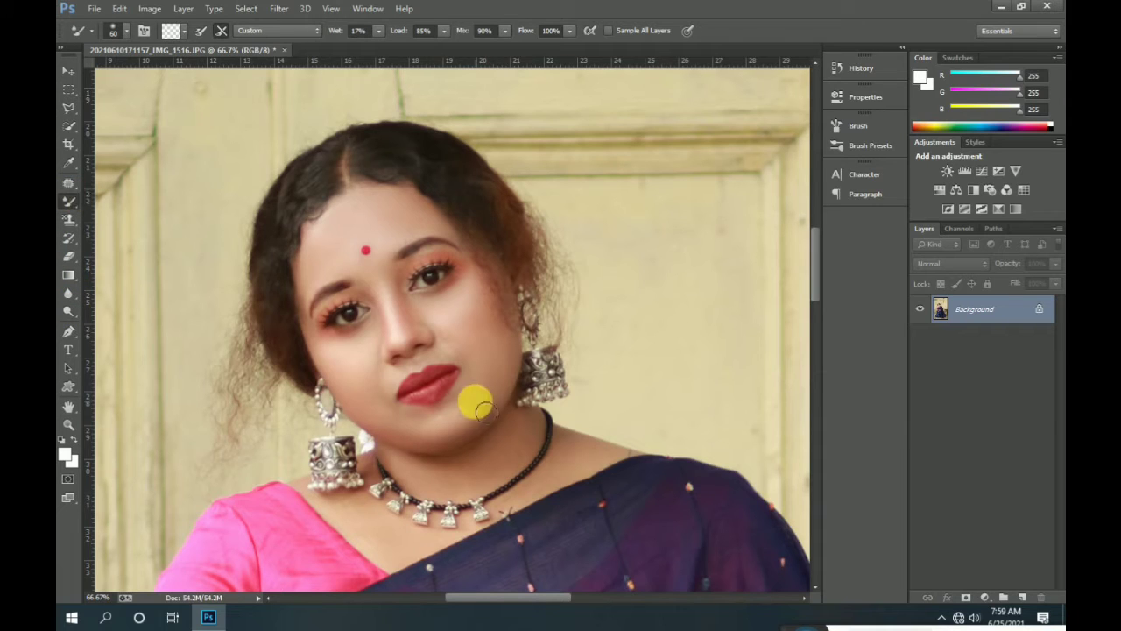
{"action": "mouse_move", "coordinate": [475, 401]}
{"action": "left_mouse_down"}
{"action": "mouse_move", "coordinate": [413, 420]}
{"action": "mouse_move", "coordinate": [438, 413]}
{"action": "mouse_move", "coordinate": [433, 426]}
{"action": "mouse_move", "coordinate": [393, 386]}
{"action": "left_mouse_up"}
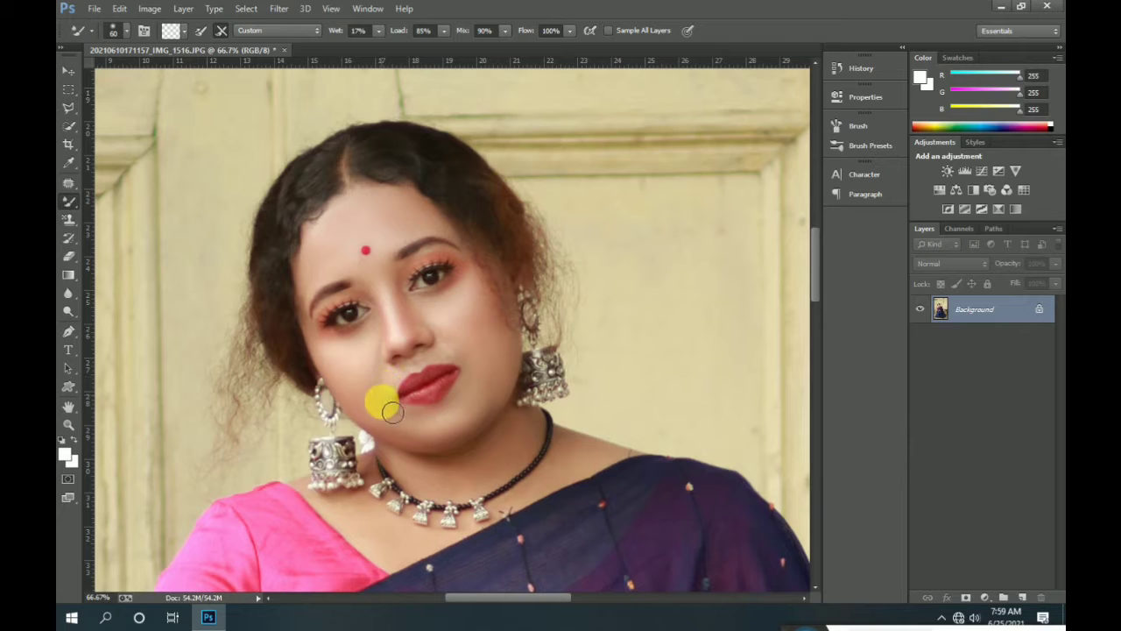
{"action": "left_click", "coordinate": [68, 311]}
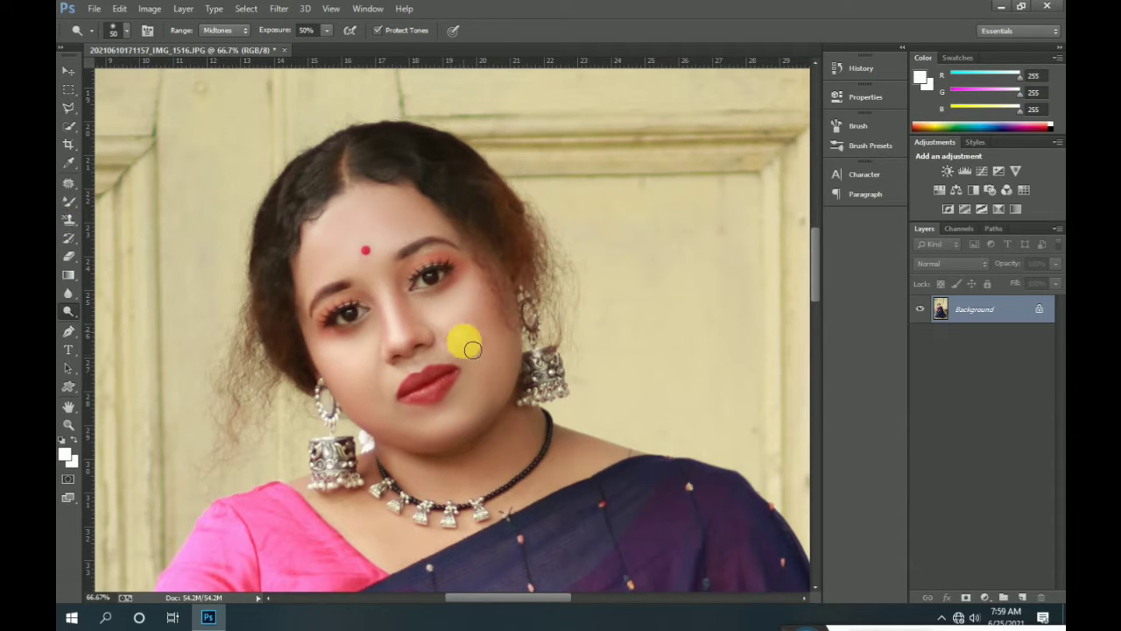
{"action": "key", "text": "b"}
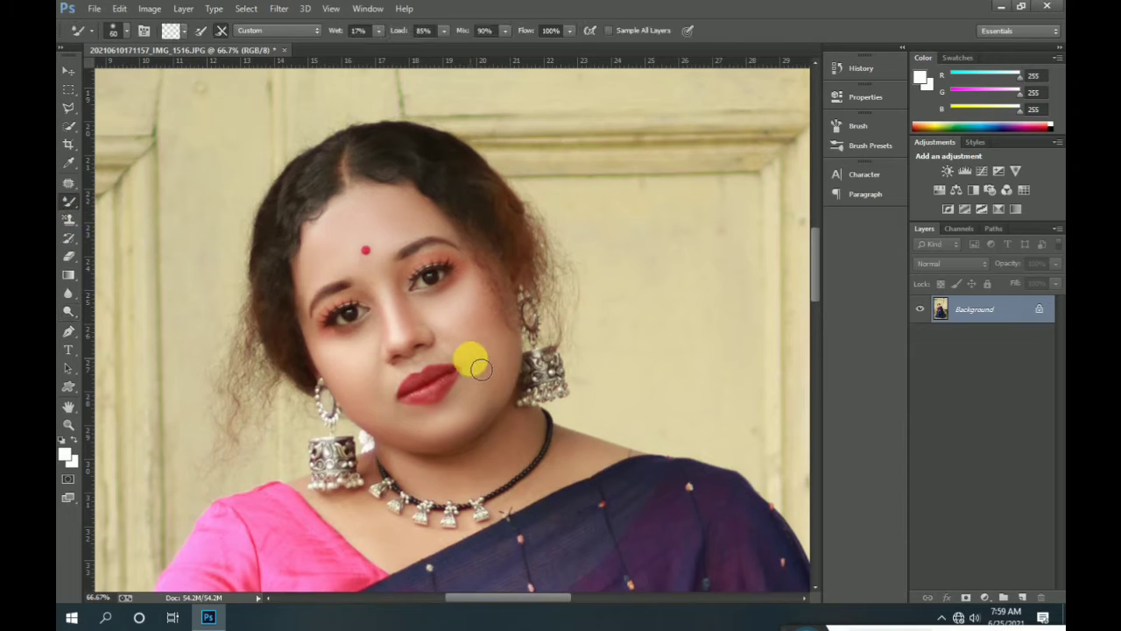
{"action": "mouse_move", "coordinate": [455, 350]}
{"action": "left_mouse_down"}
{"action": "mouse_move", "coordinate": [462, 358]}
{"action": "mouse_move", "coordinate": [431, 366]}
{"action": "mouse_move", "coordinate": [399, 406]}
{"action": "mouse_move", "coordinate": [484, 325]}
{"action": "mouse_move", "coordinate": [409, 358]}
{"action": "left_mouse_up"}
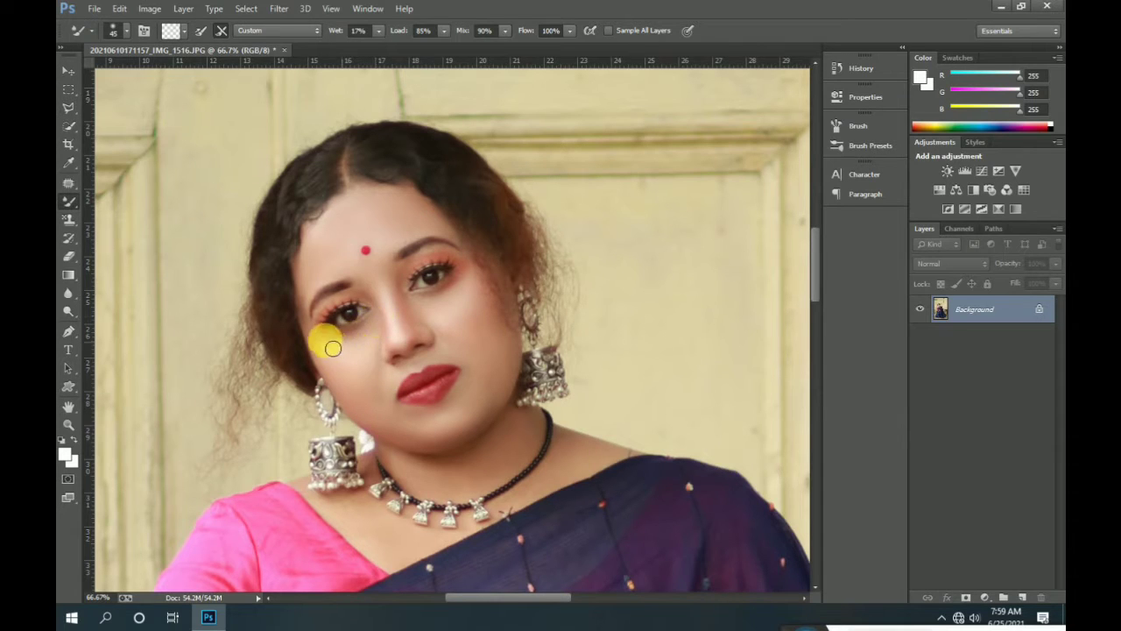
{"action": "mouse_move", "coordinate": [421, 363]}
{"action": "left_mouse_down"}
{"action": "mouse_move", "coordinate": [398, 297]}
{"action": "mouse_move", "coordinate": [333, 237]}
{"action": "left_mouse_up"}
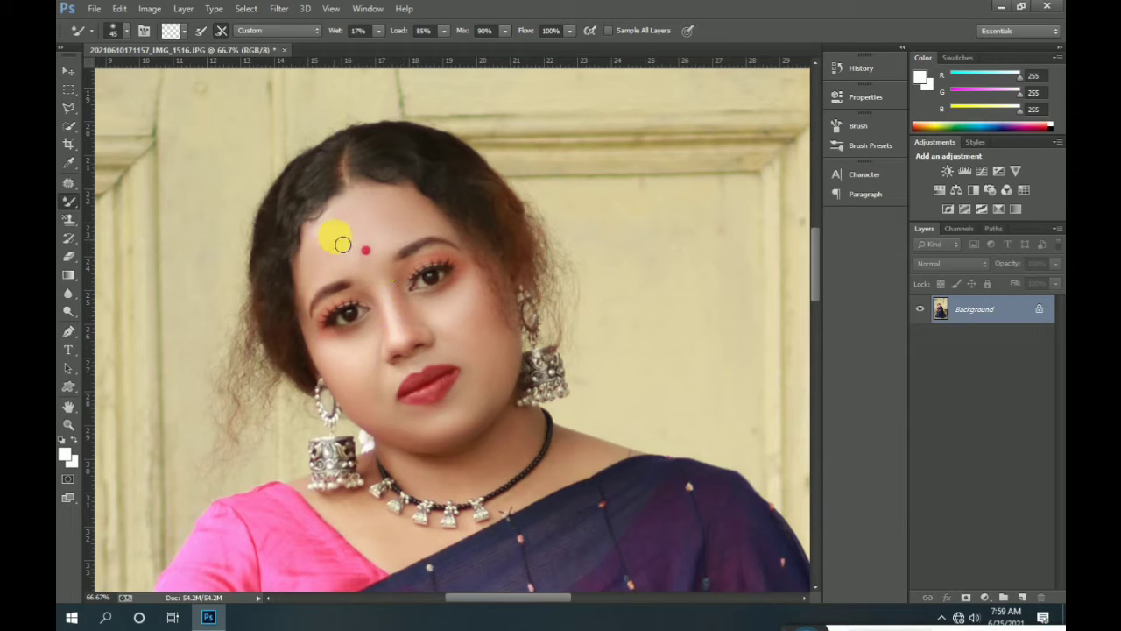
{"action": "left_click", "coordinate": [69, 427]}
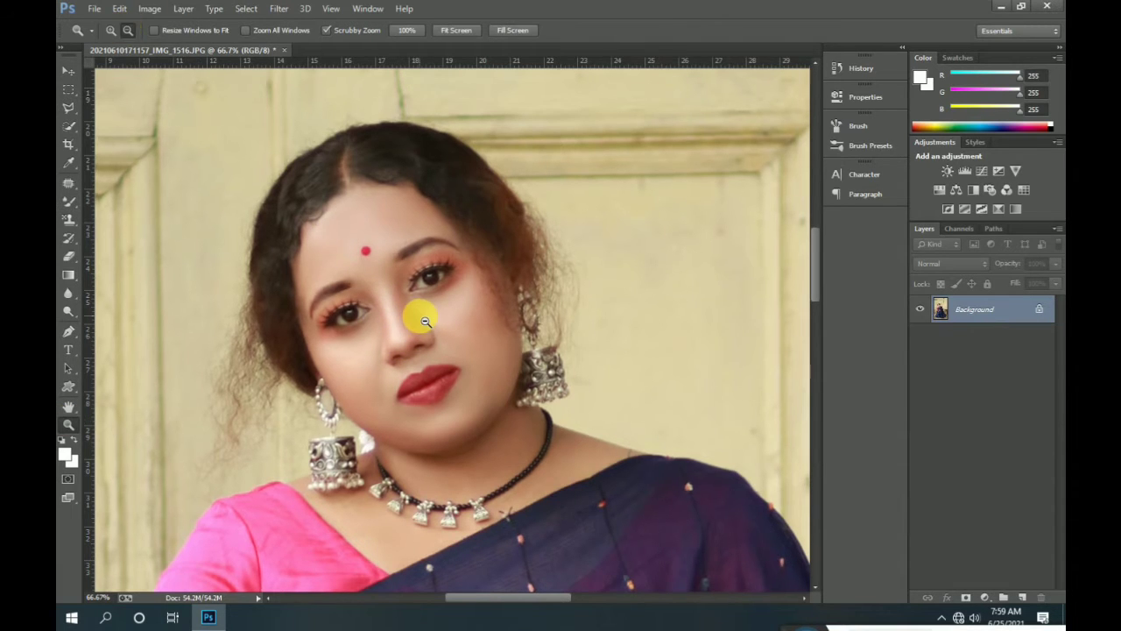
{"action": "left_click", "coordinate": [413, 313]}
{"action": "left_click", "coordinate": [438, 333]}
{"action": "left_click", "coordinate": [458, 351]}
{"action": "left_click", "coordinate": [459, 342]}
- Blend the forearm and elbow skin with a size-100 Mixer Brush stroke
{"action": "left_click", "coordinate": [110, 29]}
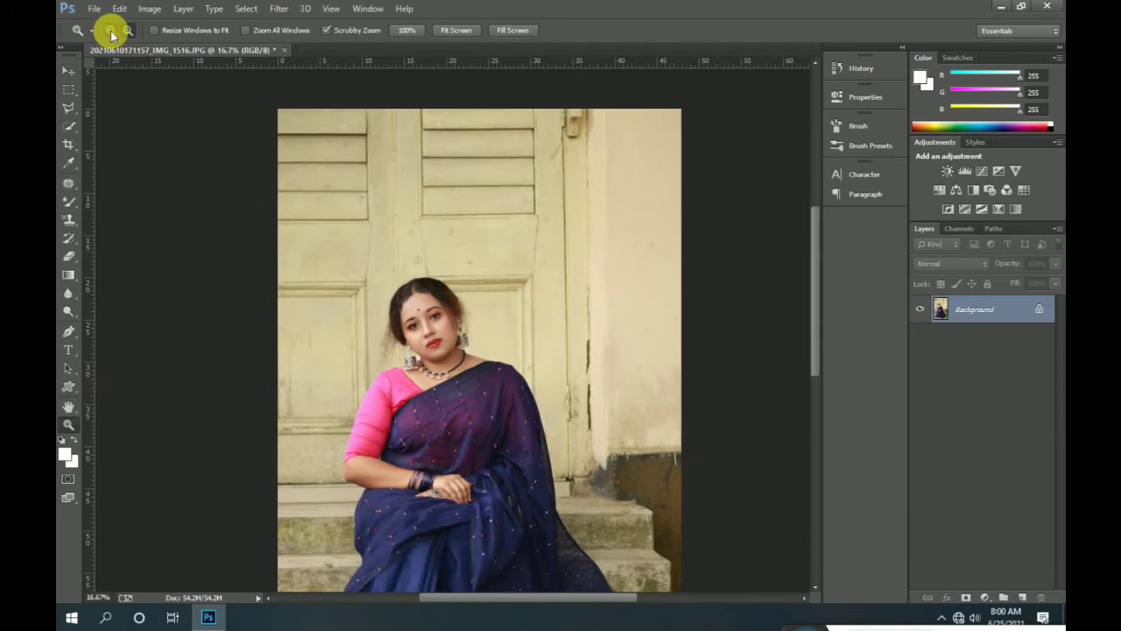
{"action": "left_click", "coordinate": [388, 543]}
{"action": "left_click", "coordinate": [68, 202]}
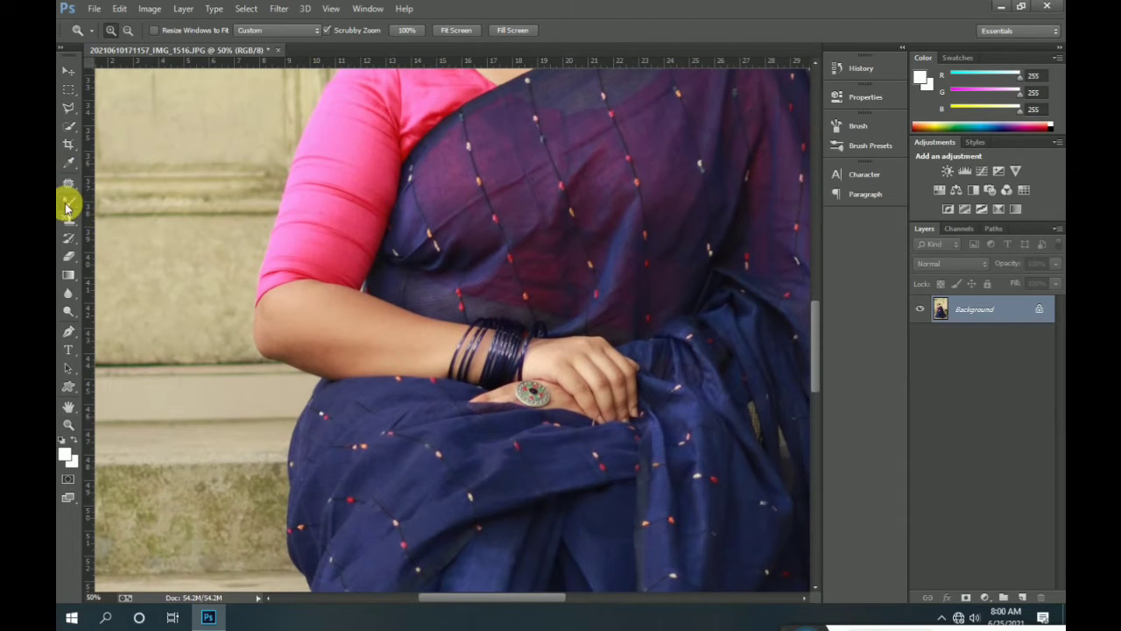
{"action": "key", "text": "bracketright"}
{"action": "key", "text": "bracketright"}
{"action": "key", "text": "bracketright"}
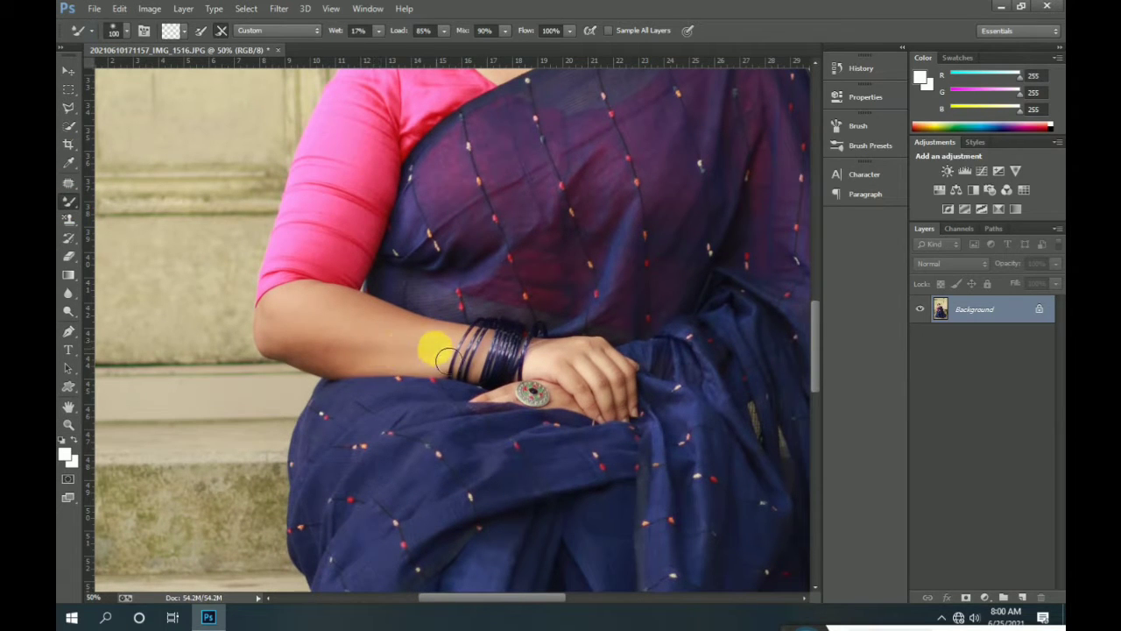
{"action": "mouse_move", "coordinate": [291, 311]}
{"action": "left_mouse_down"}
{"action": "mouse_move", "coordinate": [362, 313]}
{"action": "mouse_move", "coordinate": [320, 338]}
{"action": "mouse_move", "coordinate": [358, 353]}
{"action": "mouse_move", "coordinate": [311, 366]}
{"action": "mouse_move", "coordinate": [307, 354]}
{"action": "mouse_move", "coordinate": [432, 371]}
{"action": "mouse_move", "coordinate": [403, 339]}
{"action": "mouse_move", "coordinate": [280, 351]}
{"action": "mouse_move", "coordinate": [325, 342]}
{"action": "mouse_move", "coordinate": [325, 363]}
{"action": "mouse_move", "coordinate": [419, 374]}
{"action": "mouse_move", "coordinate": [406, 360]}
{"action": "left_mouse_up"}
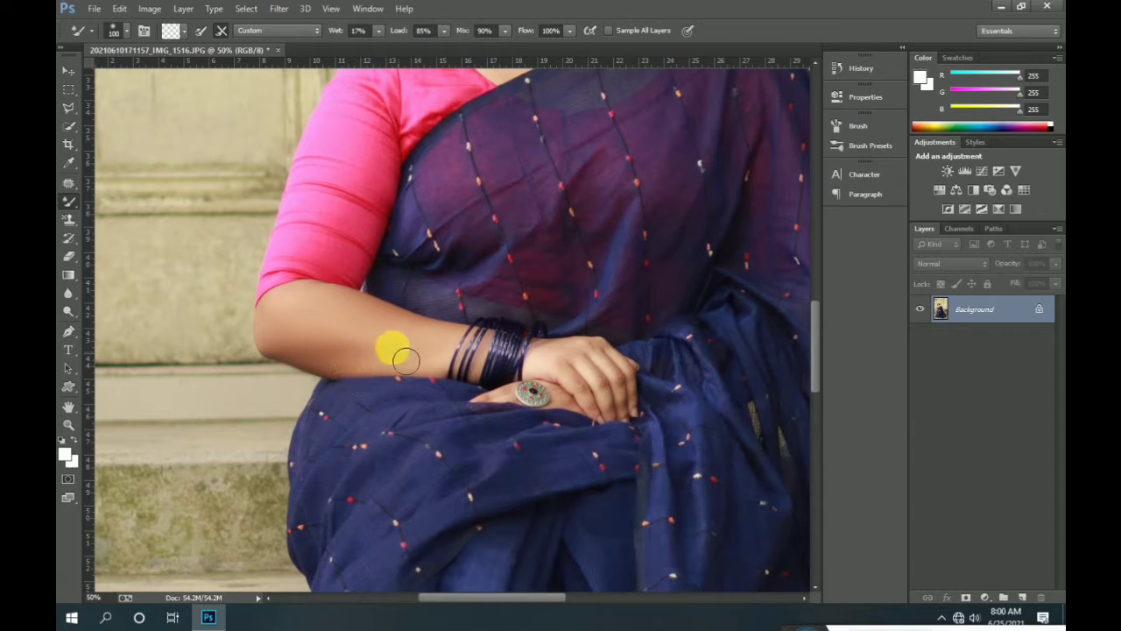
{"action": "left_click", "coordinate": [69, 423]}
{"action": "left_click", "coordinate": [128, 30]}
{"action": "left_click", "coordinate": [385, 284]}
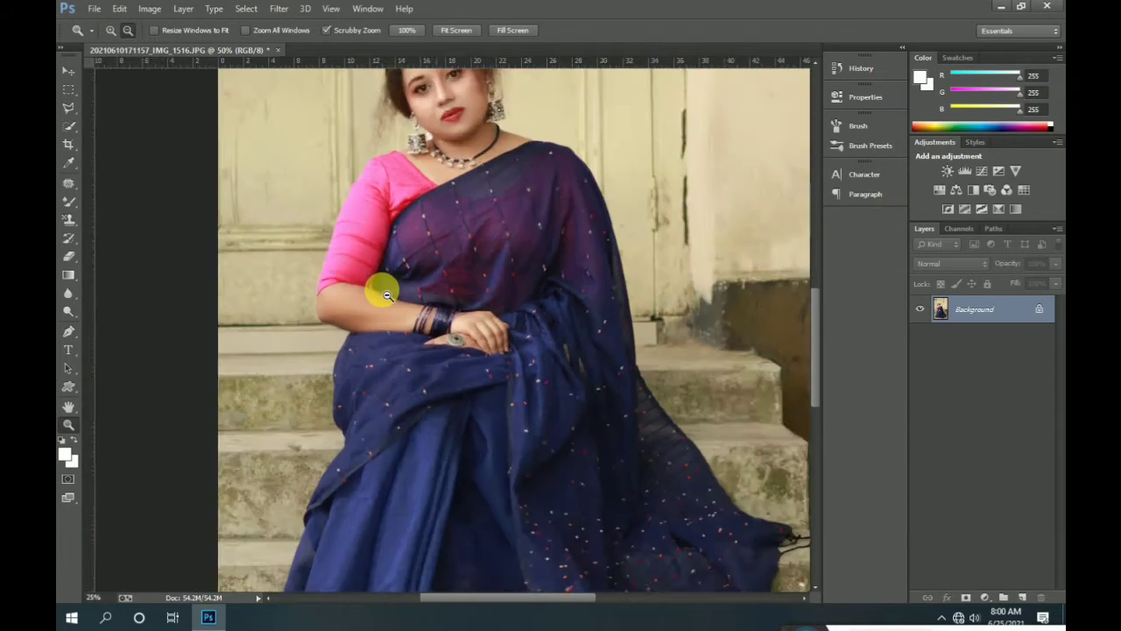
{"action": "left_click", "coordinate": [68, 125]}
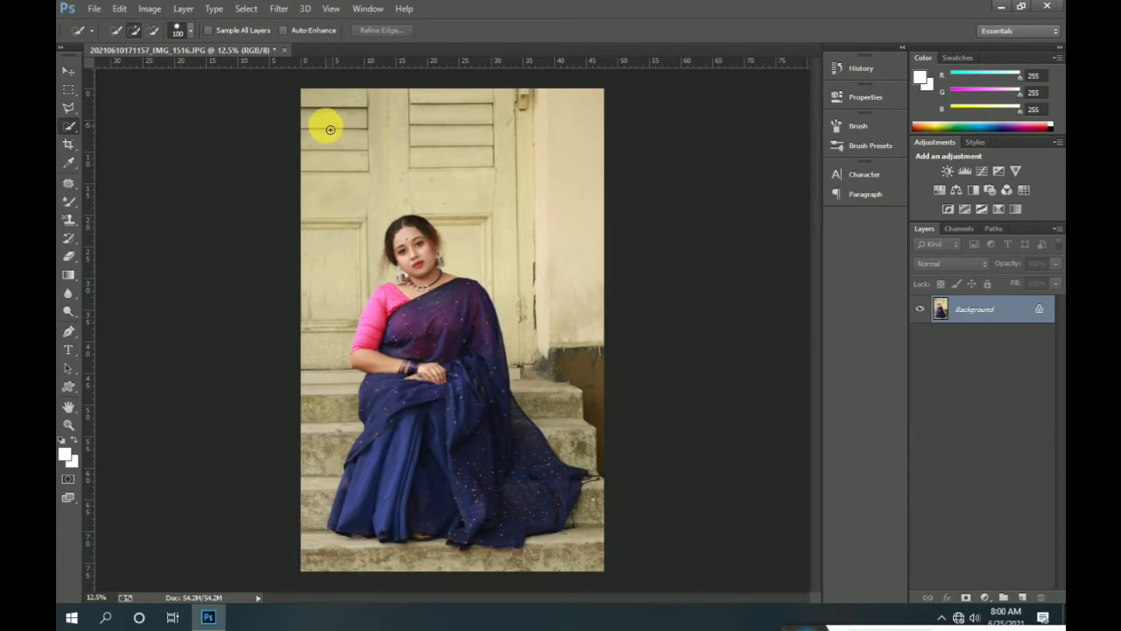
- Quick-select the door top, right wall, and the bottom and left steps
{"action": "mouse_move", "coordinate": [331, 118]}
{"action": "left_mouse_down"}
{"action": "mouse_move", "coordinate": [554, 113]}
{"action": "mouse_move", "coordinate": [570, 163]}
{"action": "left_mouse_up"}
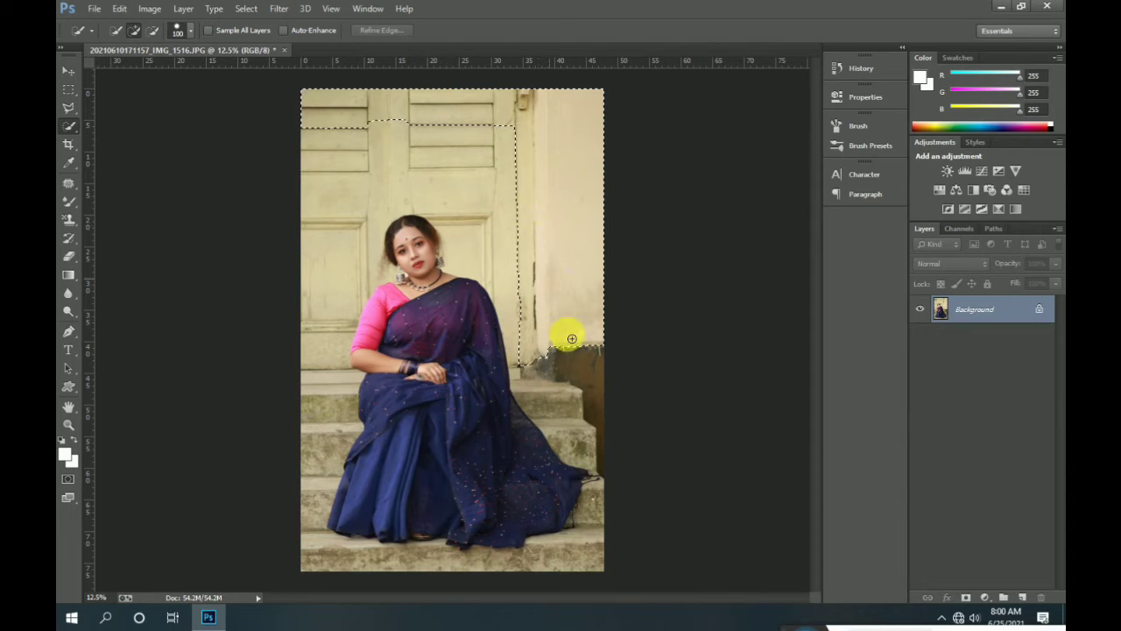
{"action": "left_click_drag", "start_coordinate": [571, 338], "coordinate": [591, 425]}
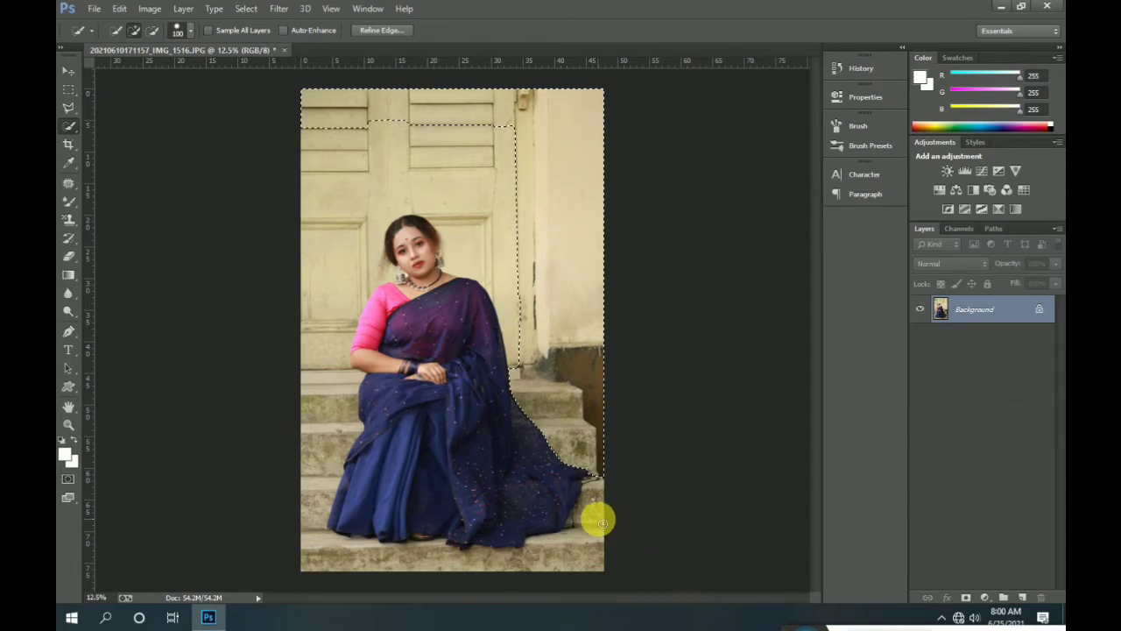
{"action": "mouse_move", "coordinate": [598, 508]}
{"action": "left_mouse_down"}
{"action": "mouse_move", "coordinate": [540, 566]}
{"action": "mouse_move", "coordinate": [491, 567]}
{"action": "left_mouse_up"}
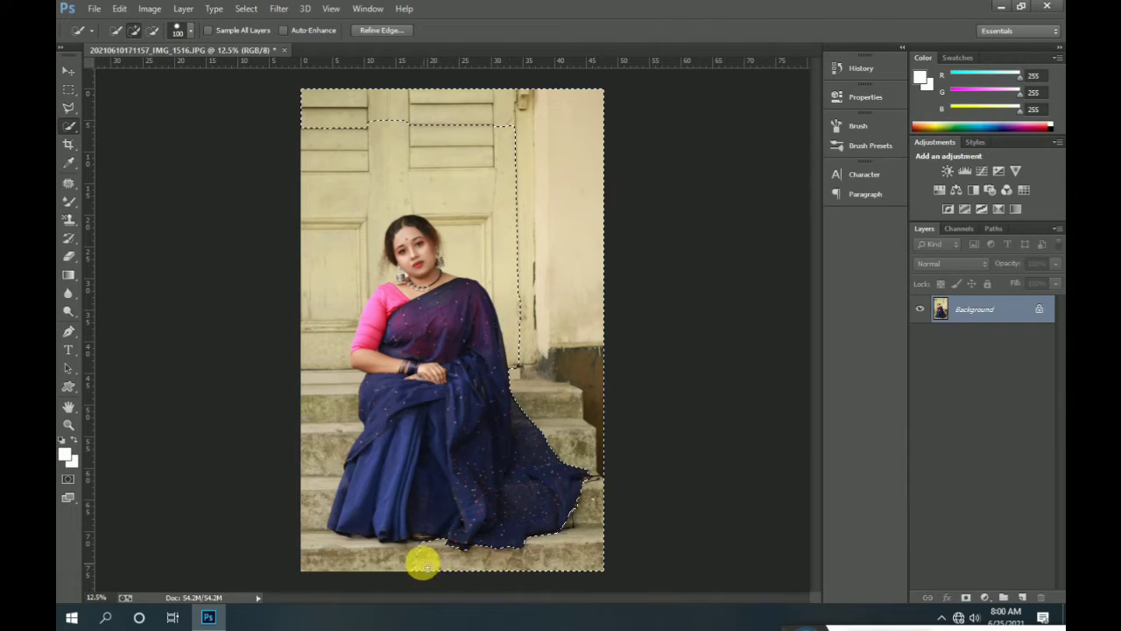
{"action": "mouse_move", "coordinate": [399, 565]}
{"action": "left_mouse_down"}
{"action": "mouse_move", "coordinate": [342, 560]}
{"action": "mouse_move", "coordinate": [410, 563]}
{"action": "left_mouse_up"}
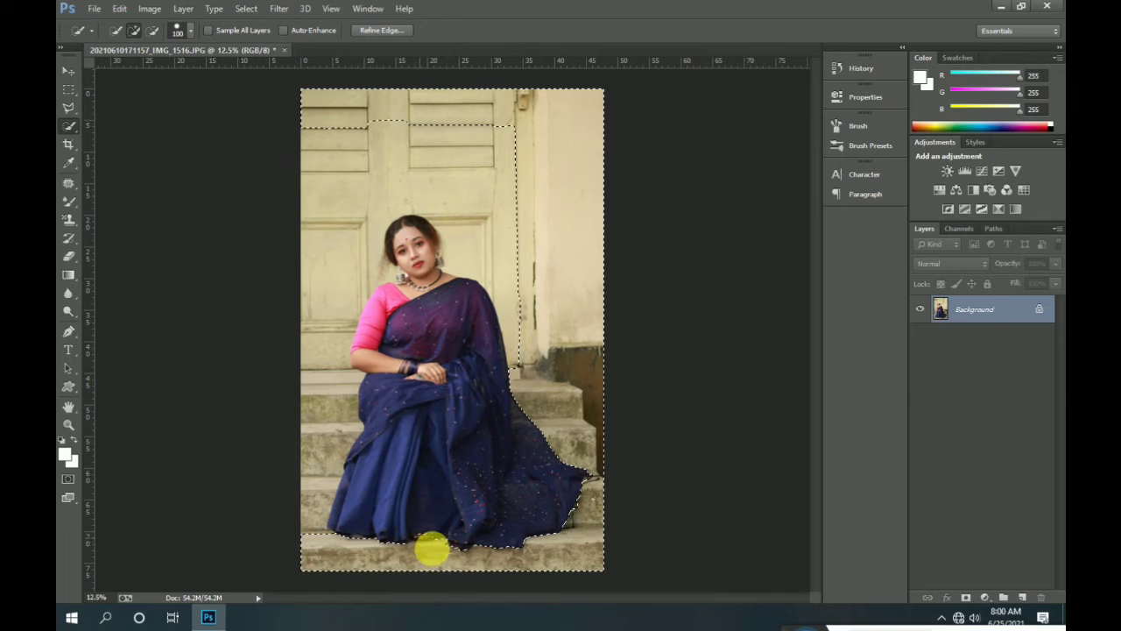
{"action": "mouse_move", "coordinate": [441, 447]}
{"action": "left_mouse_down"}
{"action": "mouse_move", "coordinate": [301, 401]}
{"action": "mouse_move", "coordinate": [307, 493]}
{"action": "mouse_move", "coordinate": [292, 318]}
{"action": "mouse_move", "coordinate": [311, 381]}
{"action": "mouse_move", "coordinate": [310, 257]}
{"action": "mouse_move", "coordinate": [325, 227]}
{"action": "mouse_move", "coordinate": [368, 257]}
{"action": "mouse_move", "coordinate": [342, 226]}
{"action": "mouse_move", "coordinate": [342, 132]}
{"action": "mouse_move", "coordinate": [455, 201]}
{"action": "mouse_move", "coordinate": [476, 238]}
{"action": "mouse_move", "coordinate": [526, 280]}
{"action": "left_mouse_up"}
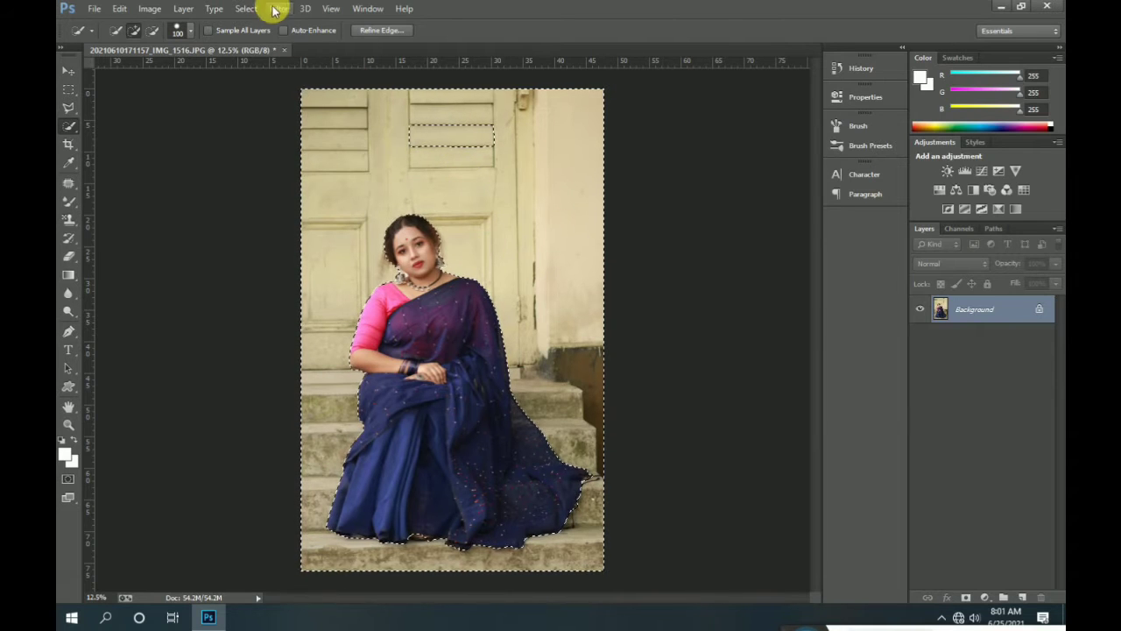
{"action": "left_click", "coordinate": [278, 8]}
{"action": "left_click", "coordinate": [538, 162]}
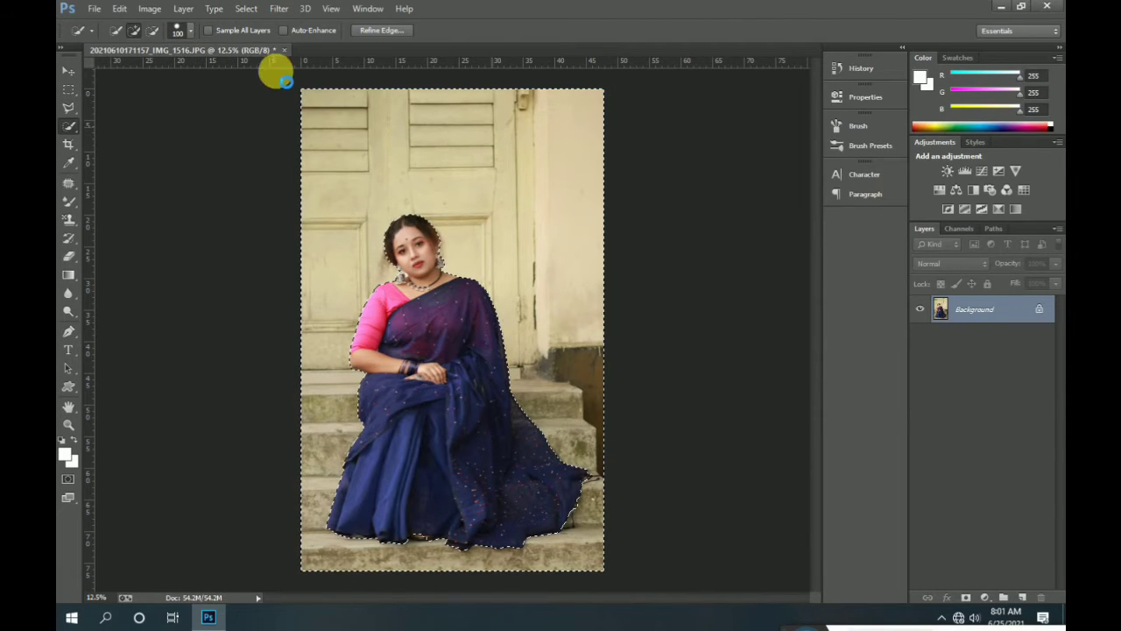
- Refine Edge the selection along the right shoulder, saree and bottom hem
{"action": "left_click", "coordinate": [246, 8]}
{"action": "left_click", "coordinate": [284, 165]}
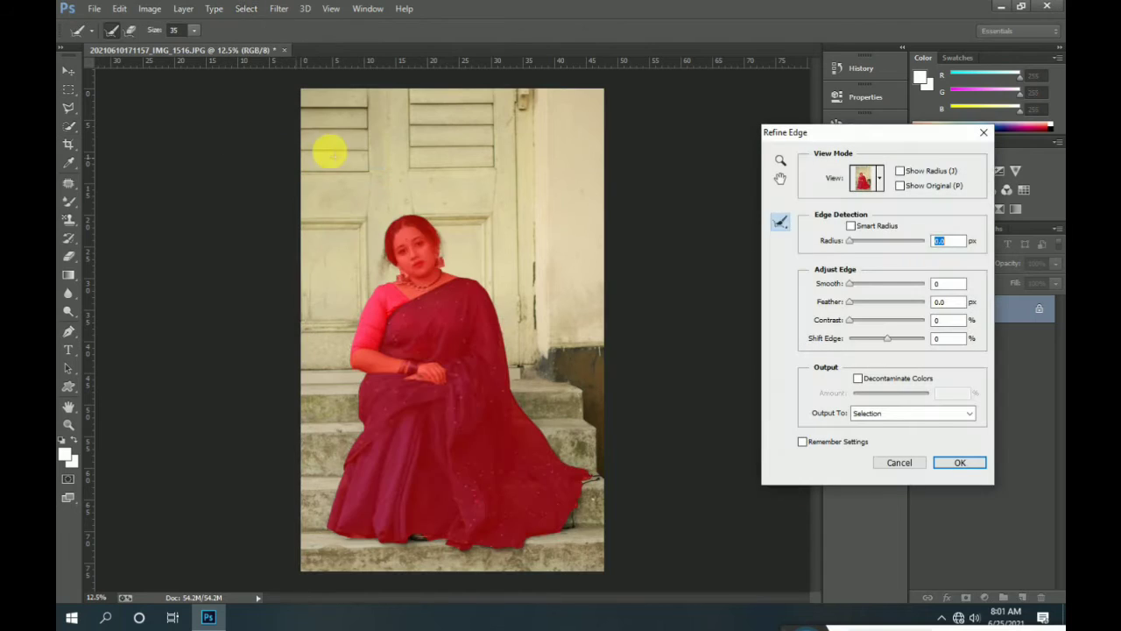
{"action": "left_click", "coordinate": [196, 33]}
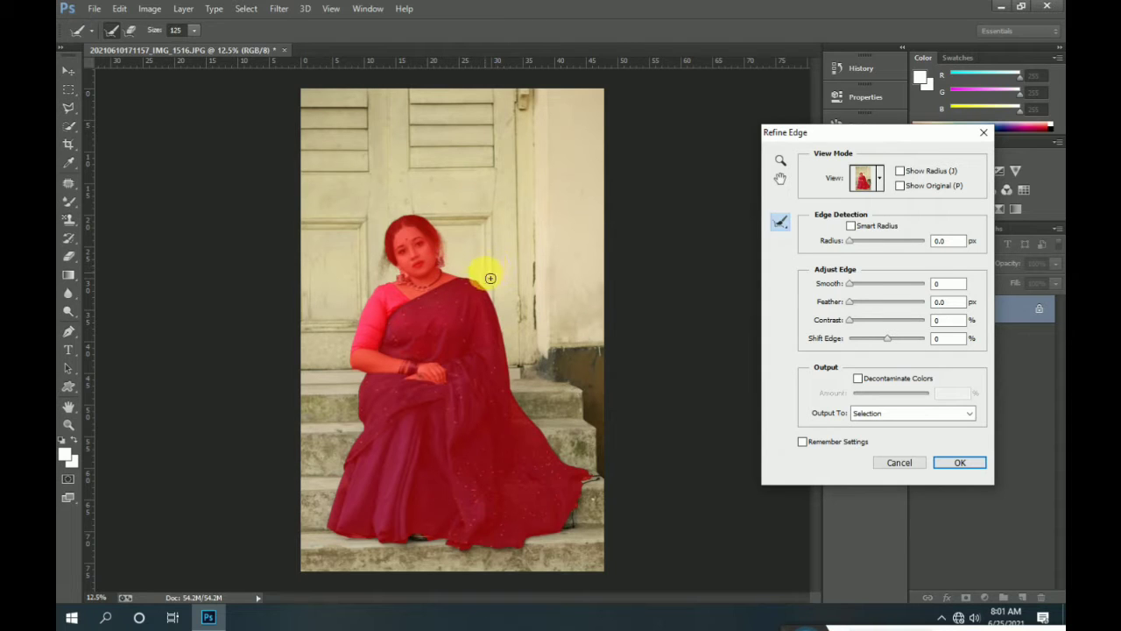
{"action": "left_click_drag", "start_coordinate": [477, 284], "coordinate": [517, 359]}
{"action": "left_click_drag", "start_coordinate": [530, 418], "coordinate": [603, 478]}
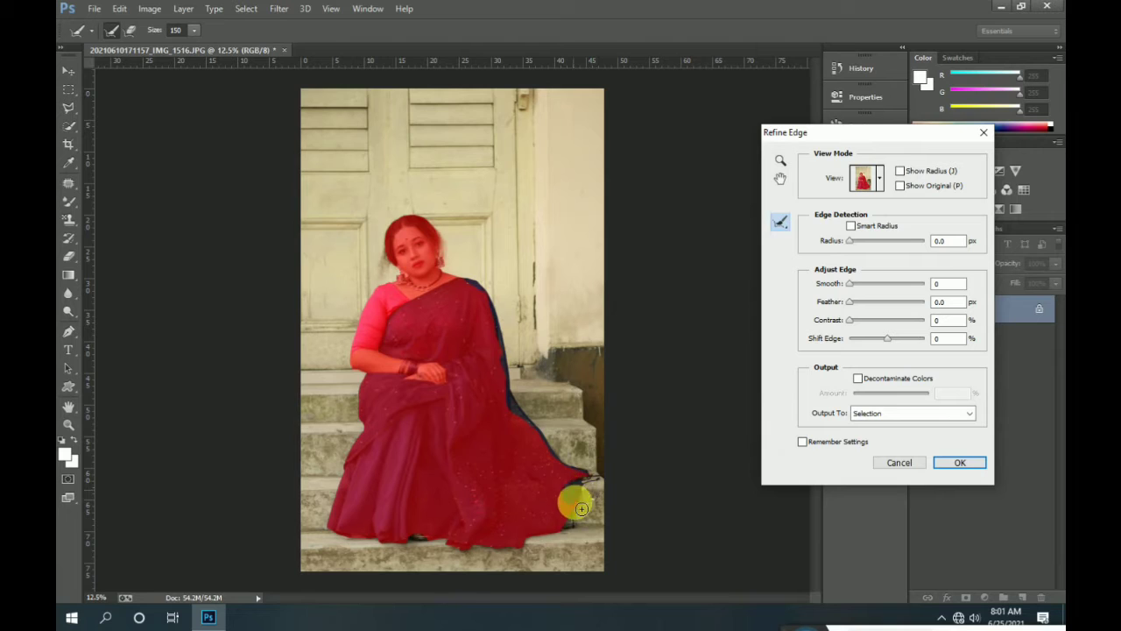
{"action": "mouse_move", "coordinate": [569, 534]}
{"action": "left_mouse_down"}
{"action": "mouse_move", "coordinate": [370, 546]}
{"action": "mouse_move", "coordinate": [325, 514]}
{"action": "mouse_move", "coordinate": [368, 384]}
{"action": "left_mouse_up"}
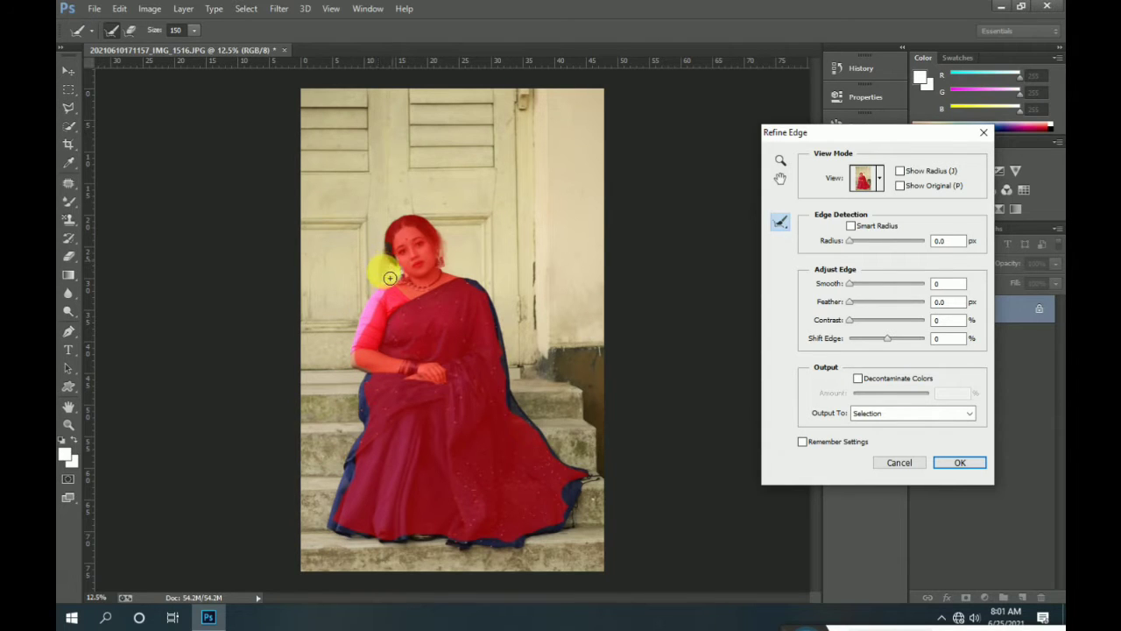
{"action": "left_click", "coordinate": [960, 462]}
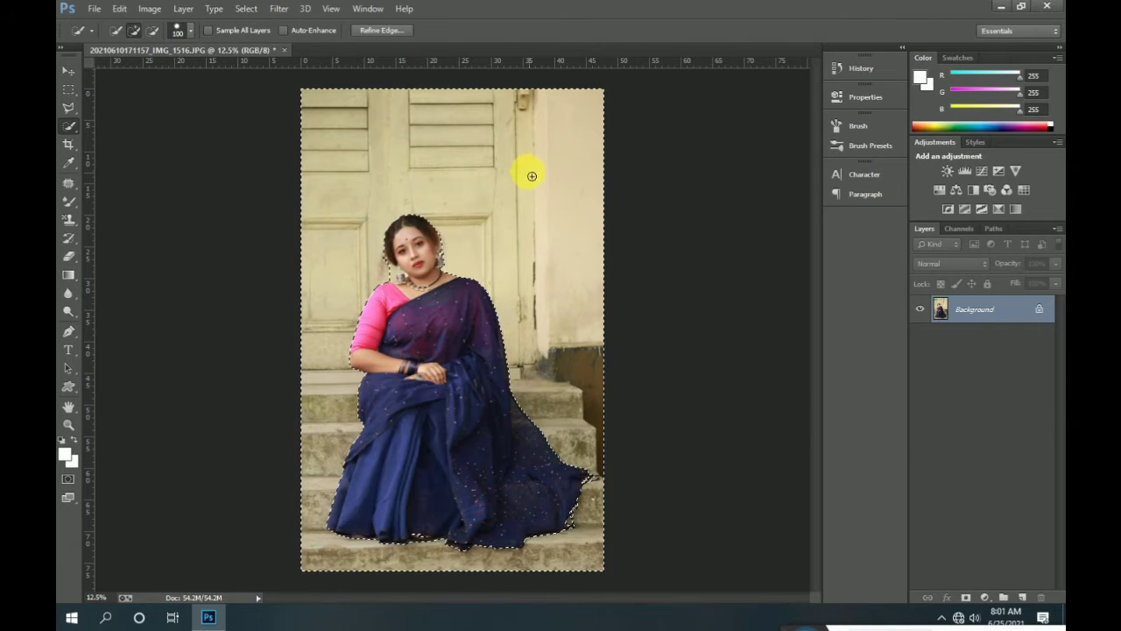
- In Curves, darken the RGB midtones and lift the red shadows
{"action": "left_click", "coordinate": [149, 8]}
{"action": "mouse_move", "coordinate": [170, 44]}
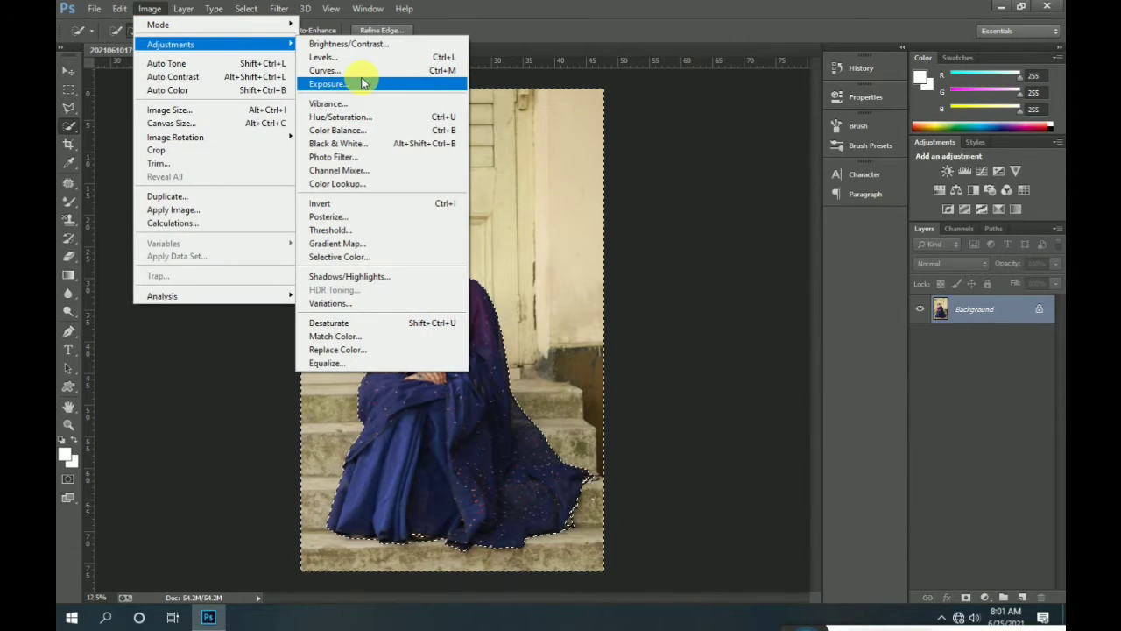
{"action": "left_click", "coordinate": [350, 67]}
{"action": "left_click_drag", "start_coordinate": [723, 442], "coordinate": [734, 460]}
{"action": "left_click", "coordinate": [632, 343]}
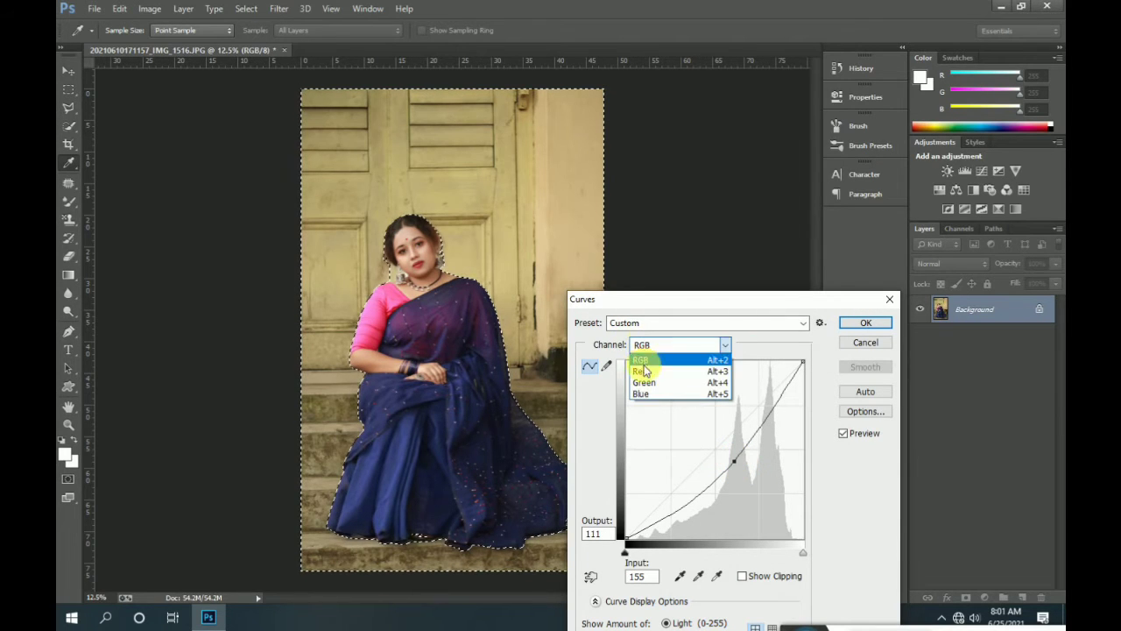
{"action": "left_click", "coordinate": [644, 363]}
{"action": "mouse_move", "coordinate": [627, 547]}
{"action": "left_mouse_down"}
{"action": "mouse_move", "coordinate": [613, 510]}
{"action": "mouse_move", "coordinate": [612, 526]}
{"action": "left_mouse_up"}
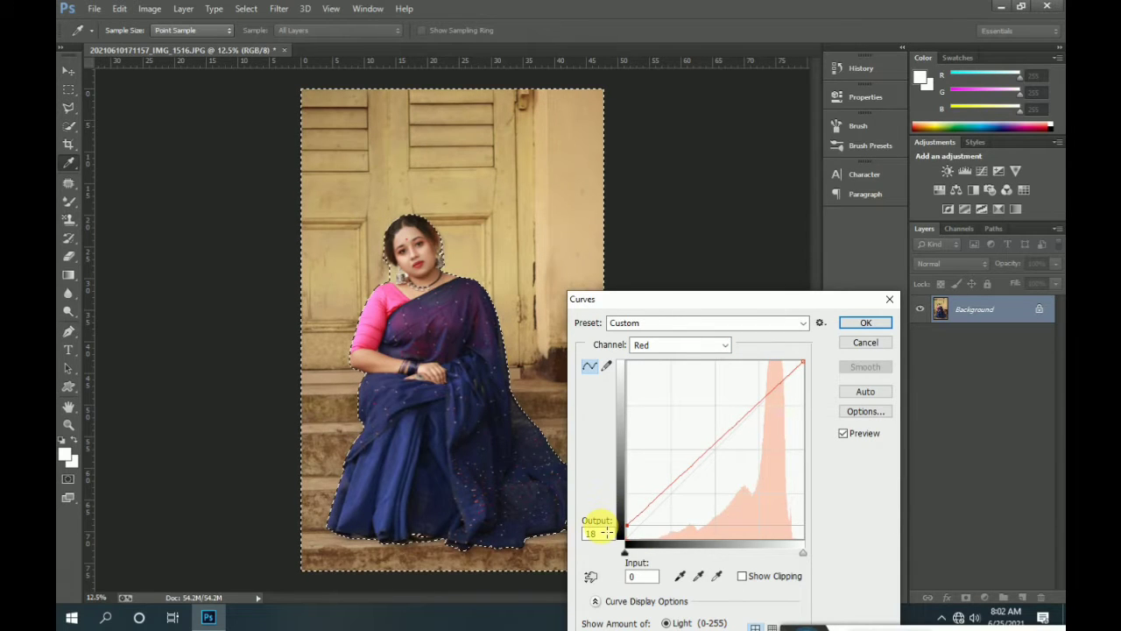
- Deepen blue shadows, boost blue highlights and pull back green highlights for pink
{"action": "left_click", "coordinate": [665, 345]}
{"action": "left_click", "coordinate": [653, 393]}
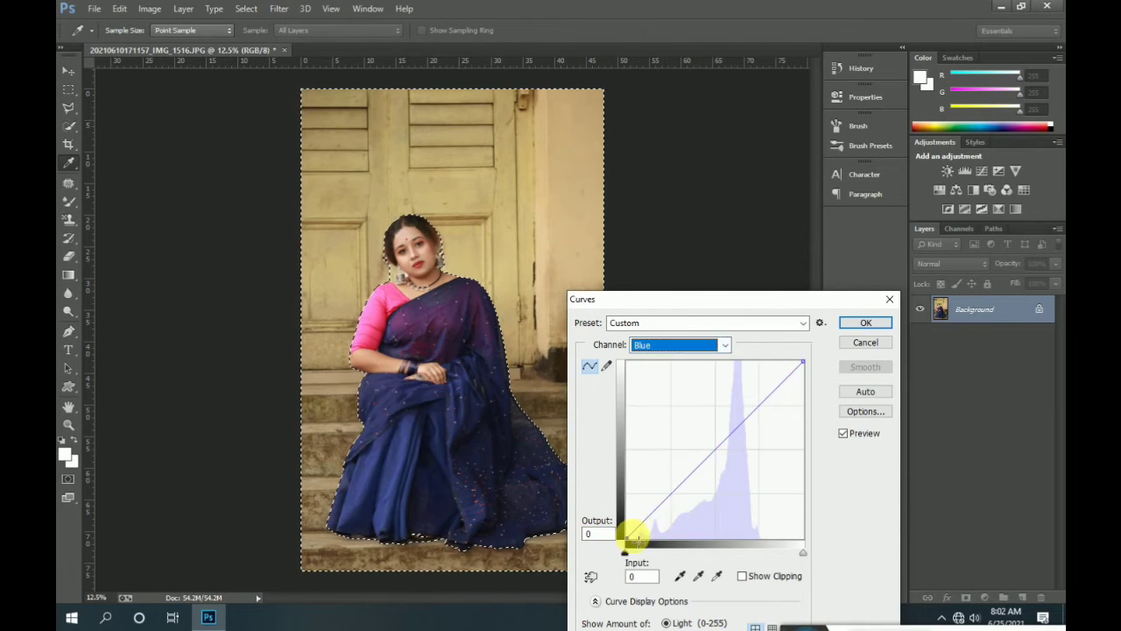
{"action": "mouse_move", "coordinate": [628, 538]}
{"action": "left_mouse_down"}
{"action": "mouse_move", "coordinate": [657, 540]}
{"action": "mouse_move", "coordinate": [626, 536]}
{"action": "left_mouse_up"}
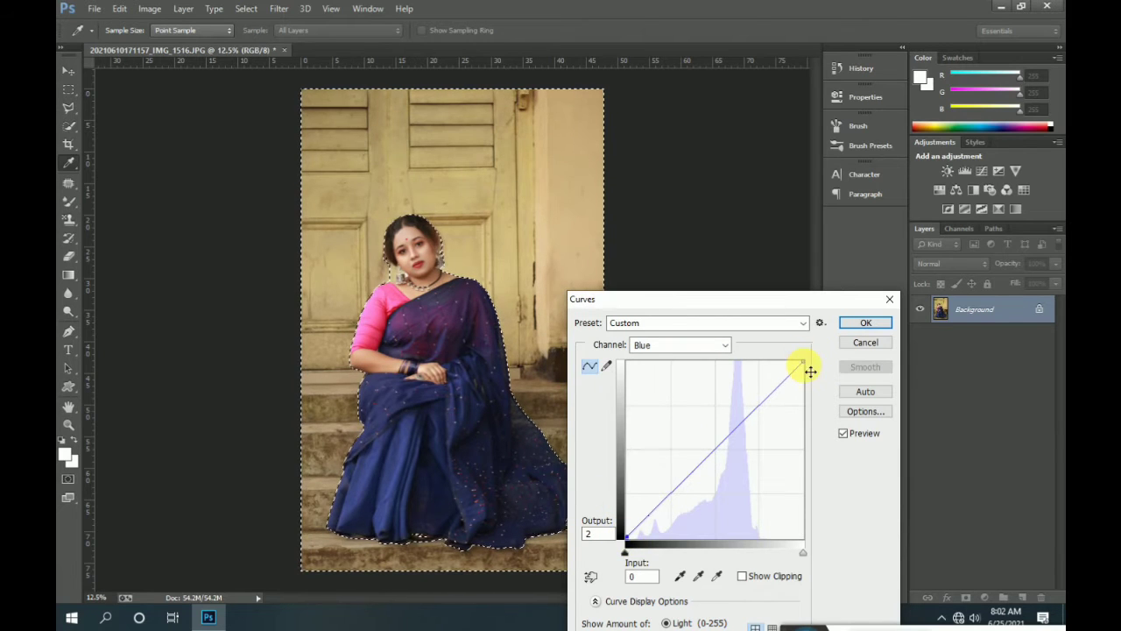
{"action": "mouse_move", "coordinate": [811, 371]}
{"action": "left_mouse_down"}
{"action": "mouse_move", "coordinate": [683, 366]}
{"action": "mouse_move", "coordinate": [804, 360]}
{"action": "mouse_move", "coordinate": [802, 416]}
{"action": "mouse_move", "coordinate": [827, 355]}
{"action": "mouse_move", "coordinate": [781, 354]}
{"action": "left_mouse_up"}
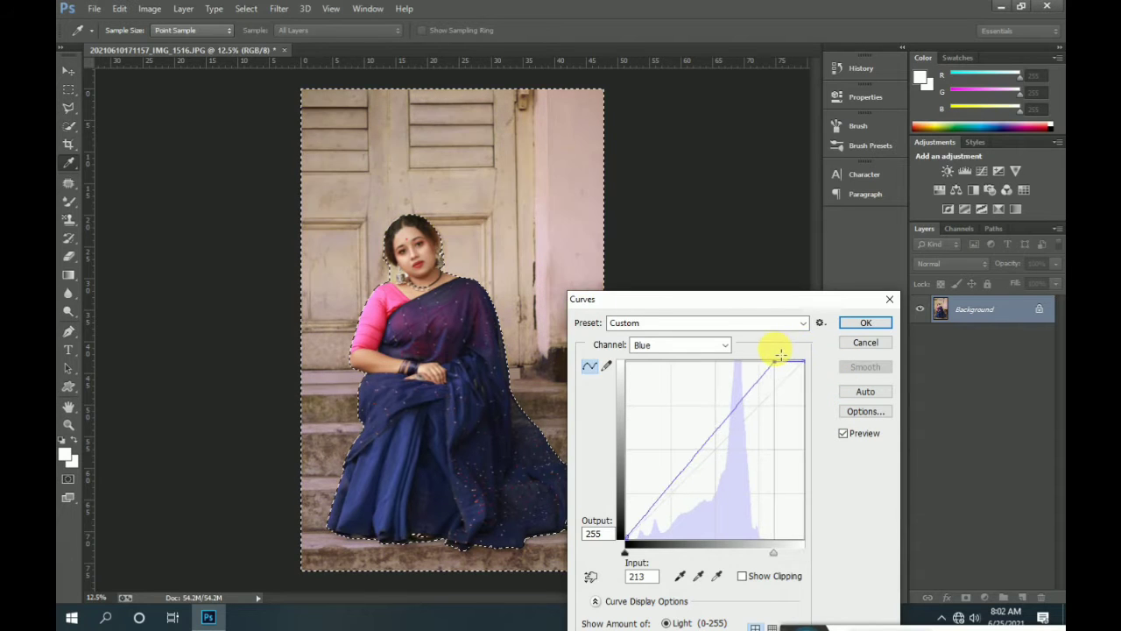
{"action": "left_click", "coordinate": [680, 345]}
{"action": "left_click", "coordinate": [654, 382]}
{"action": "mouse_move", "coordinate": [811, 369]}
{"action": "left_mouse_down"}
{"action": "mouse_move", "coordinate": [776, 362]}
{"action": "mouse_move", "coordinate": [817, 373]}
{"action": "left_mouse_up"}
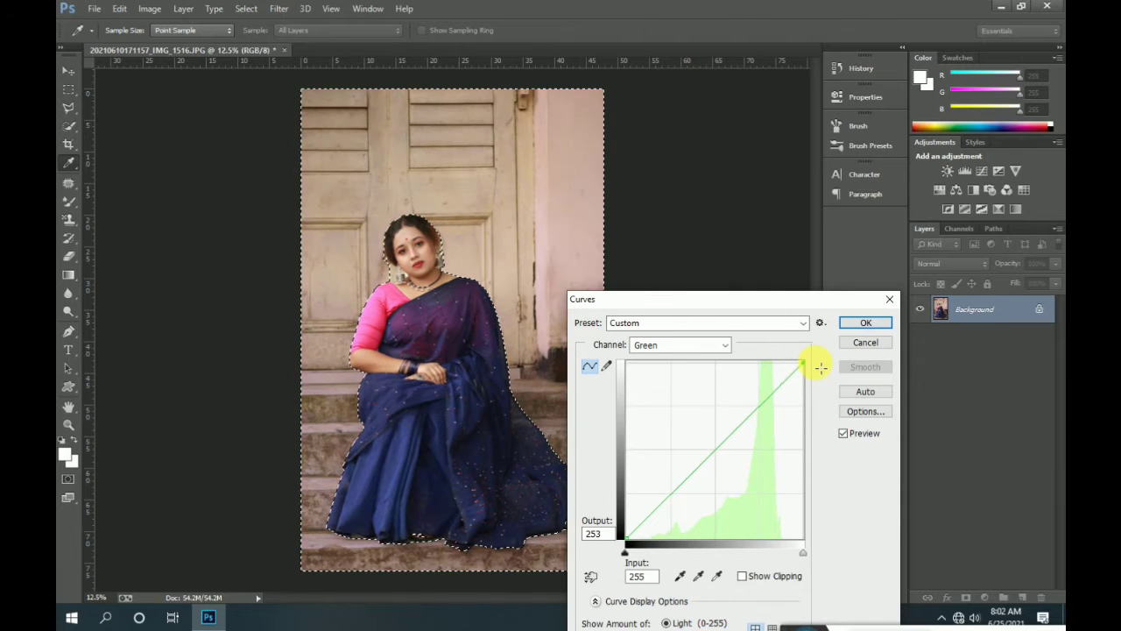
- Apply the curves, then add a Tilt-Shift blur with its focus band moved down
{"action": "left_click", "coordinate": [866, 323]}
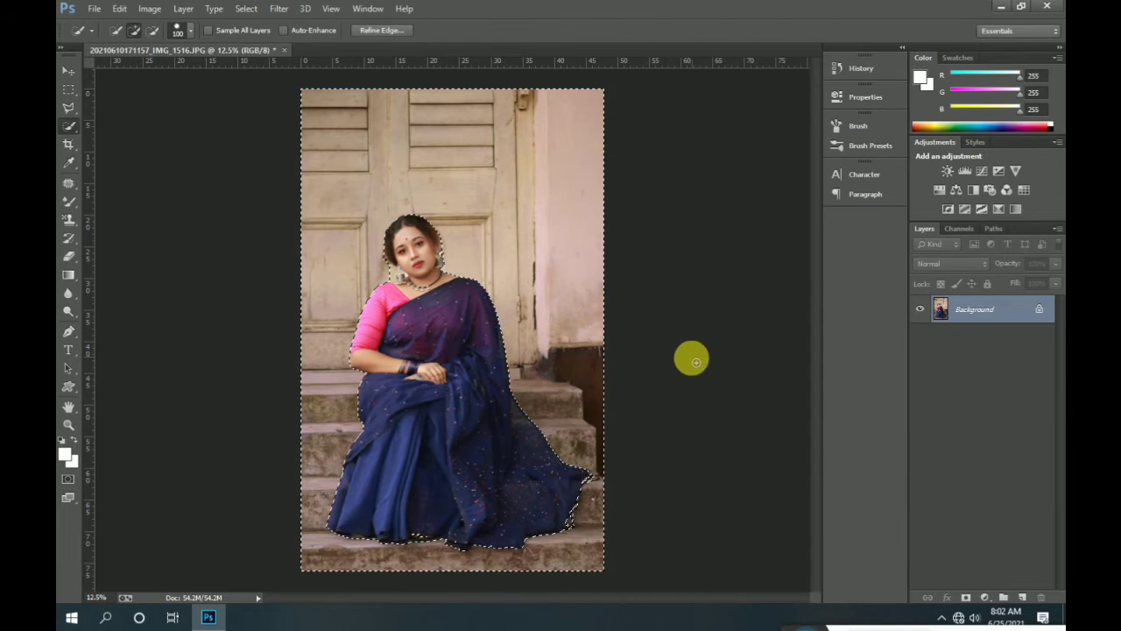
{"action": "left_click", "coordinate": [278, 8]}
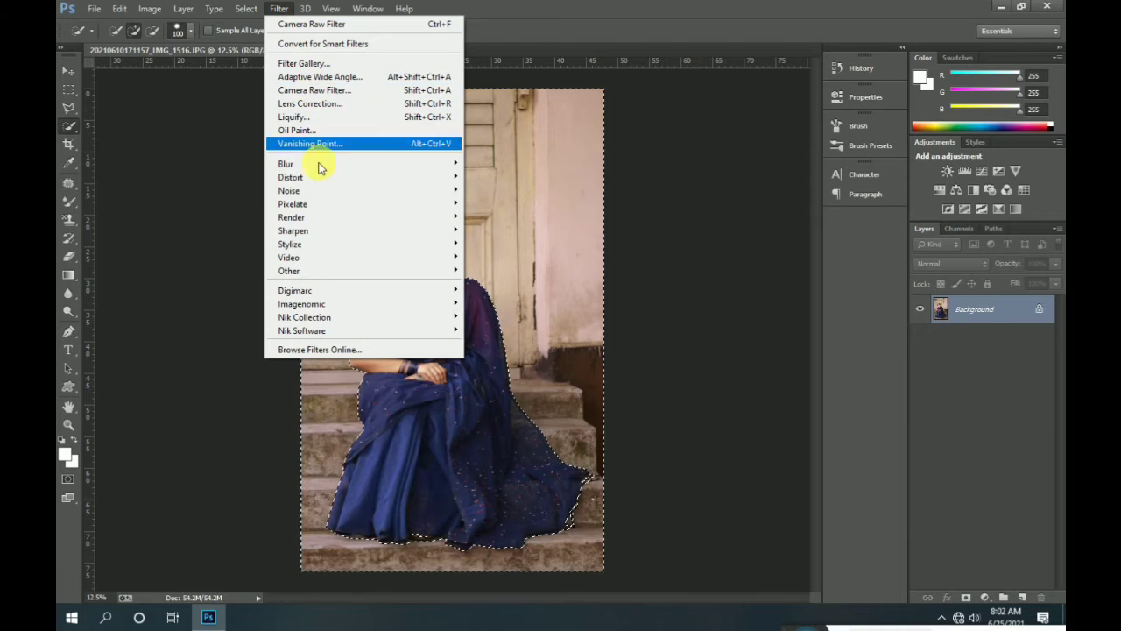
{"action": "mouse_move", "coordinate": [286, 164]}
{"action": "left_click", "coordinate": [496, 189]}
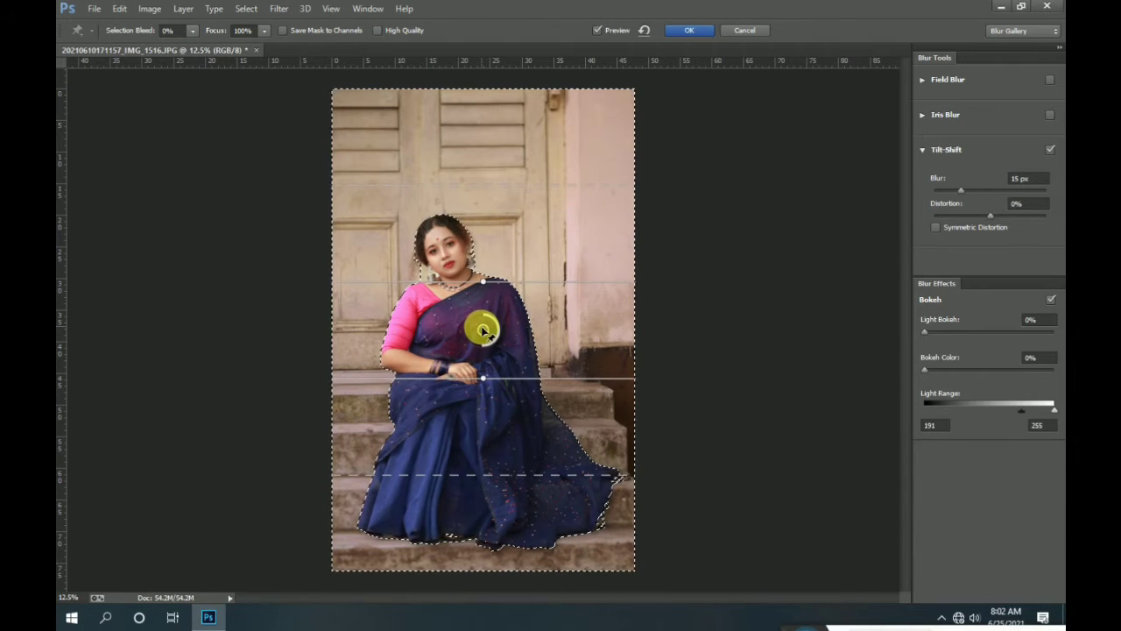
{"action": "left_click_drag", "start_coordinate": [483, 349], "coordinate": [473, 615]}
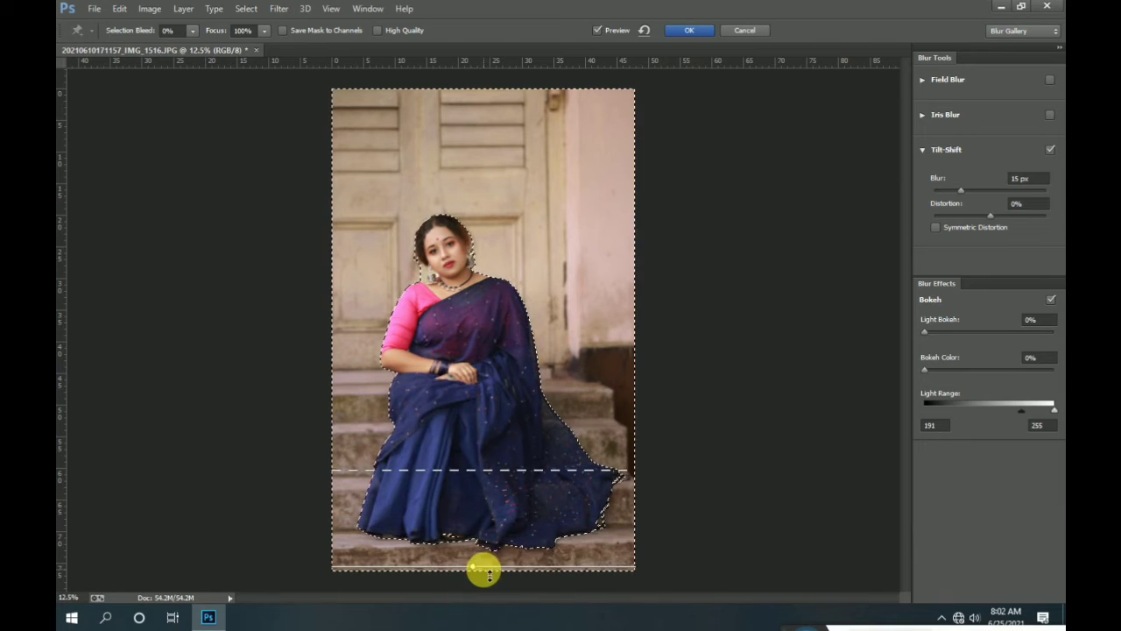
{"action": "left_click_drag", "start_coordinate": [491, 479], "coordinate": [501, 491]}
{"action": "left_click_drag", "start_coordinate": [504, 589], "coordinate": [488, 581]}
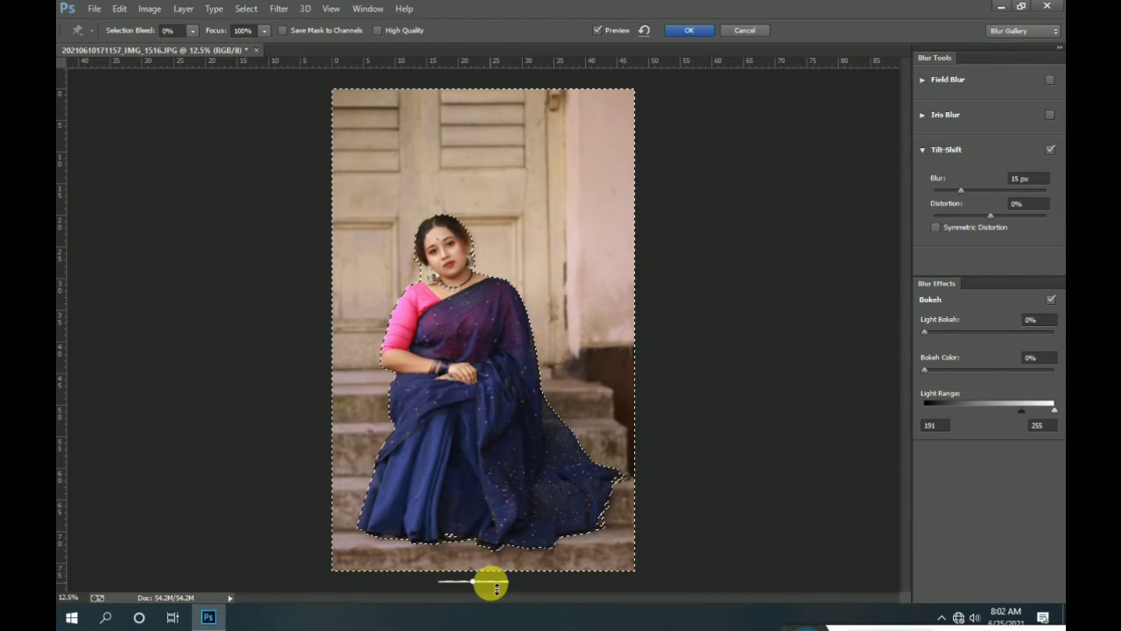
{"action": "left_click", "coordinate": [692, 30]}
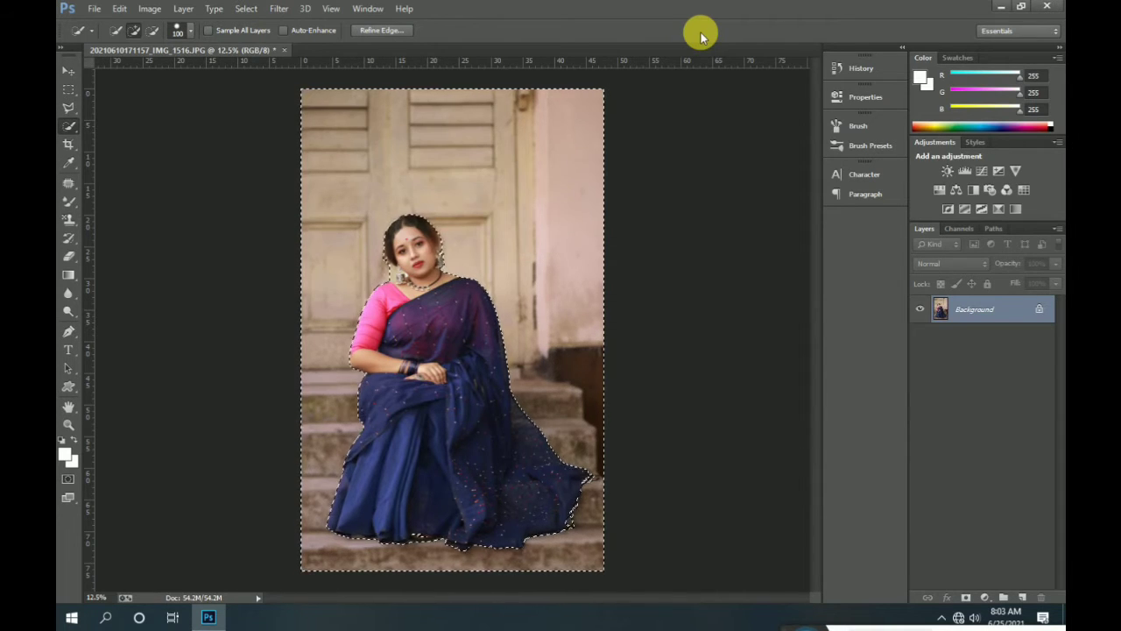
- In Camera Raw set Temperature -15, Tint -6, Clarity +11, raise Vibrance, vignette -35
{"action": "left_click", "coordinate": [246, 9]}
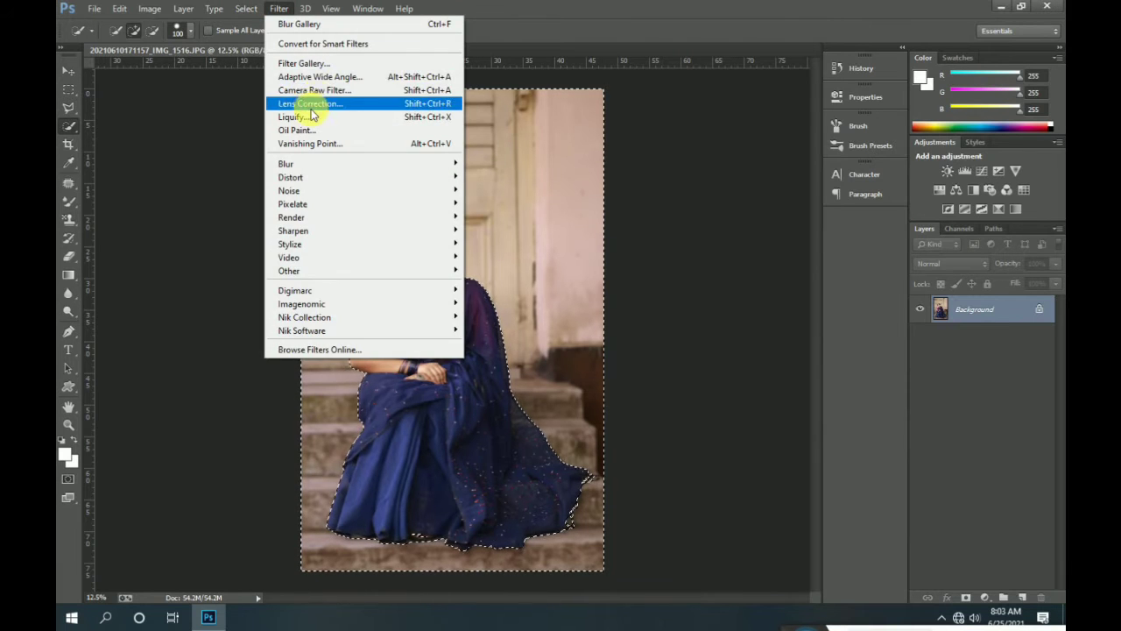
{"action": "left_click", "coordinate": [318, 95]}
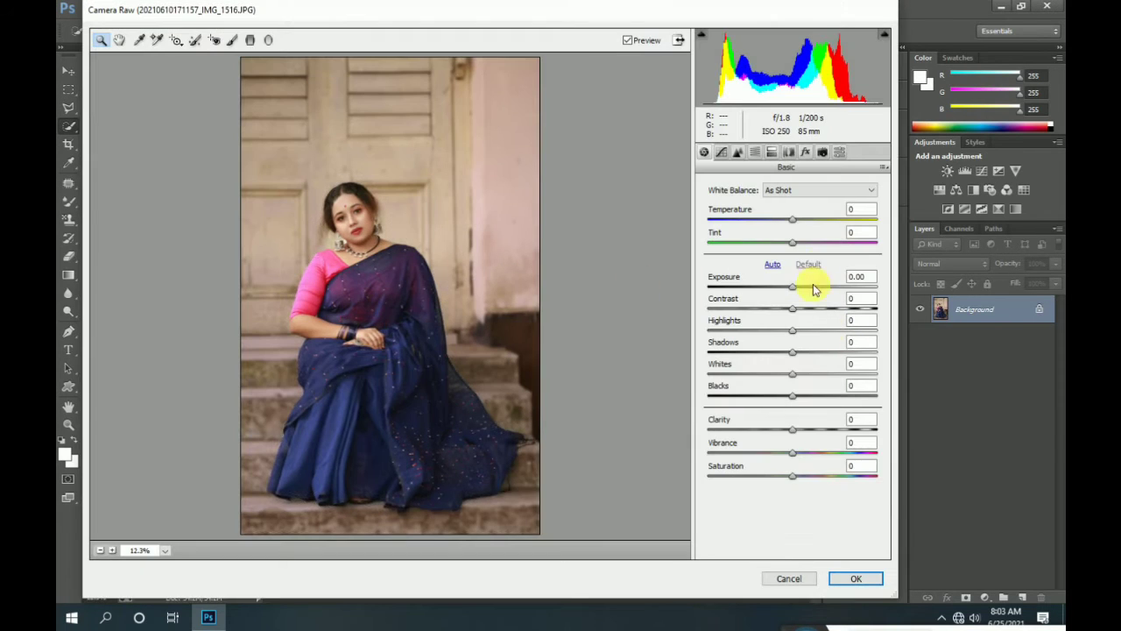
{"action": "mouse_move", "coordinate": [796, 225]}
{"action": "left_mouse_down"}
{"action": "mouse_move", "coordinate": [774, 229]}
{"action": "mouse_move", "coordinate": [788, 246]}
{"action": "left_mouse_up"}
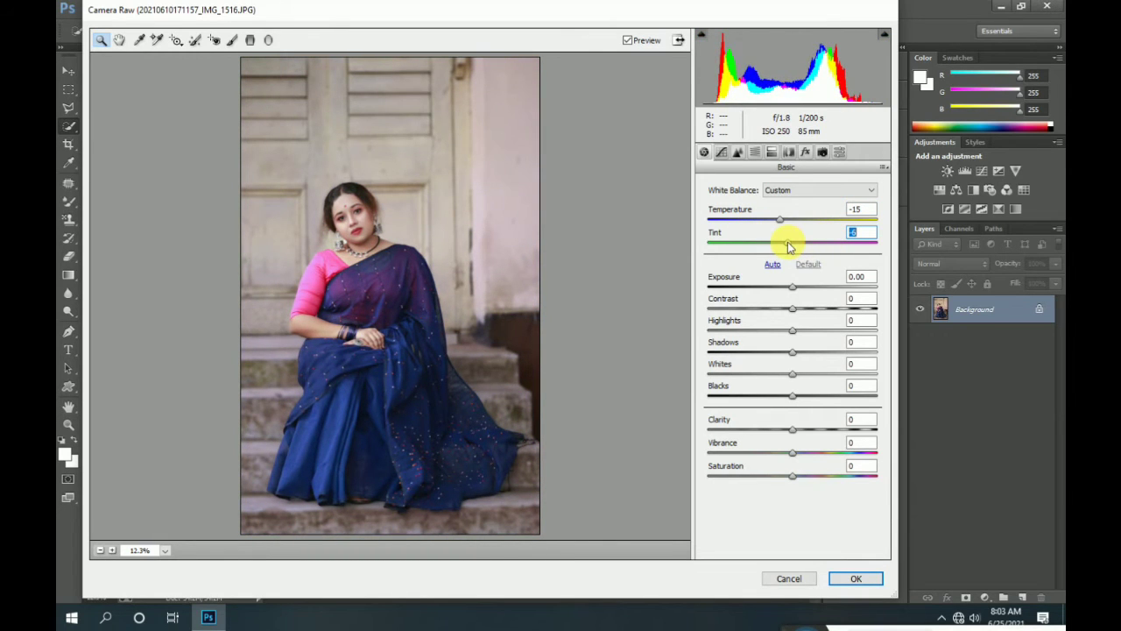
{"action": "left_click_drag", "start_coordinate": [797, 434], "coordinate": [828, 452]}
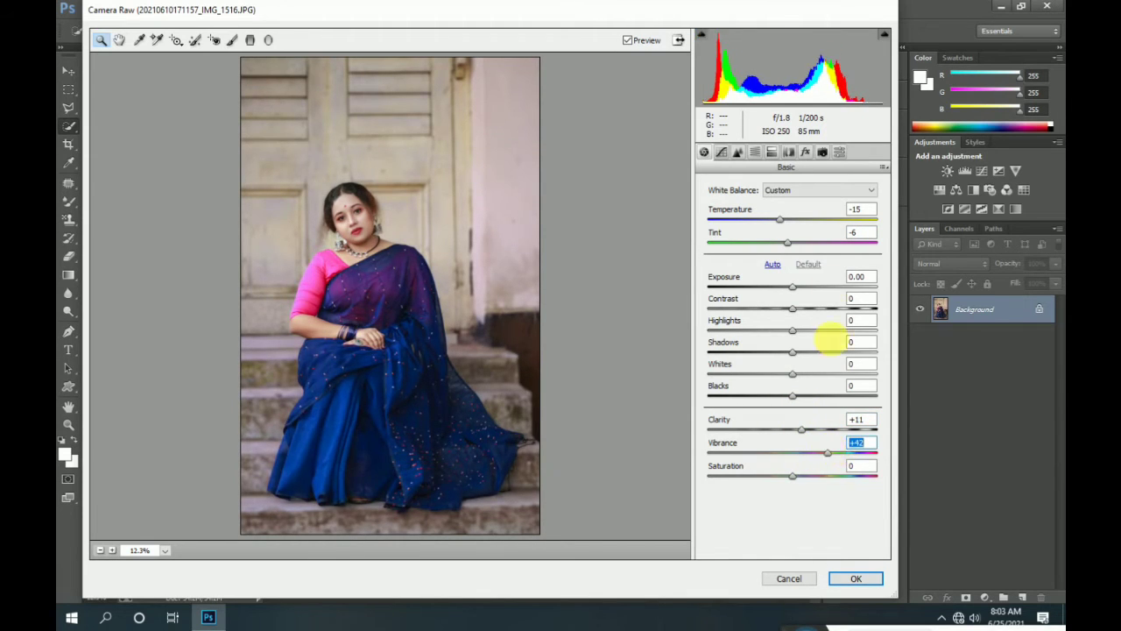
{"action": "left_click", "coordinate": [805, 151]}
{"action": "mouse_move", "coordinate": [791, 337]}
{"action": "left_mouse_down"}
{"action": "mouse_move", "coordinate": [764, 337]}
{"action": "mouse_move", "coordinate": [764, 358]}
{"action": "mouse_move", "coordinate": [808, 379]}
{"action": "mouse_move", "coordinate": [815, 404]}
{"action": "left_mouse_up"}
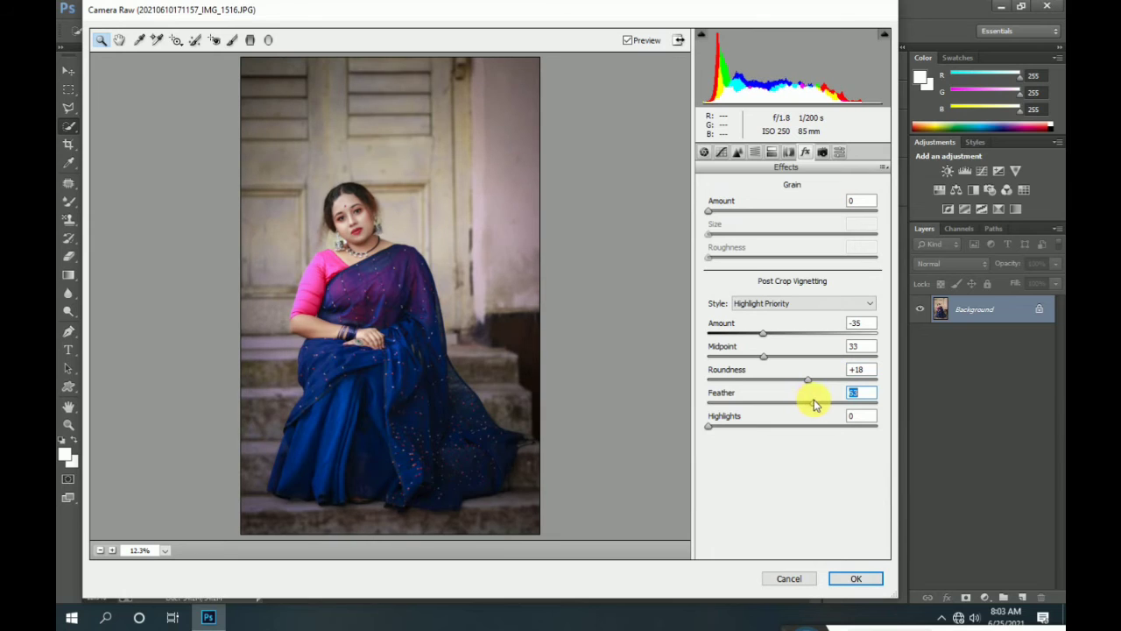
- Crush the tone-curve blacks and lift the red channel's shadows
{"action": "left_click", "coordinate": [721, 152]}
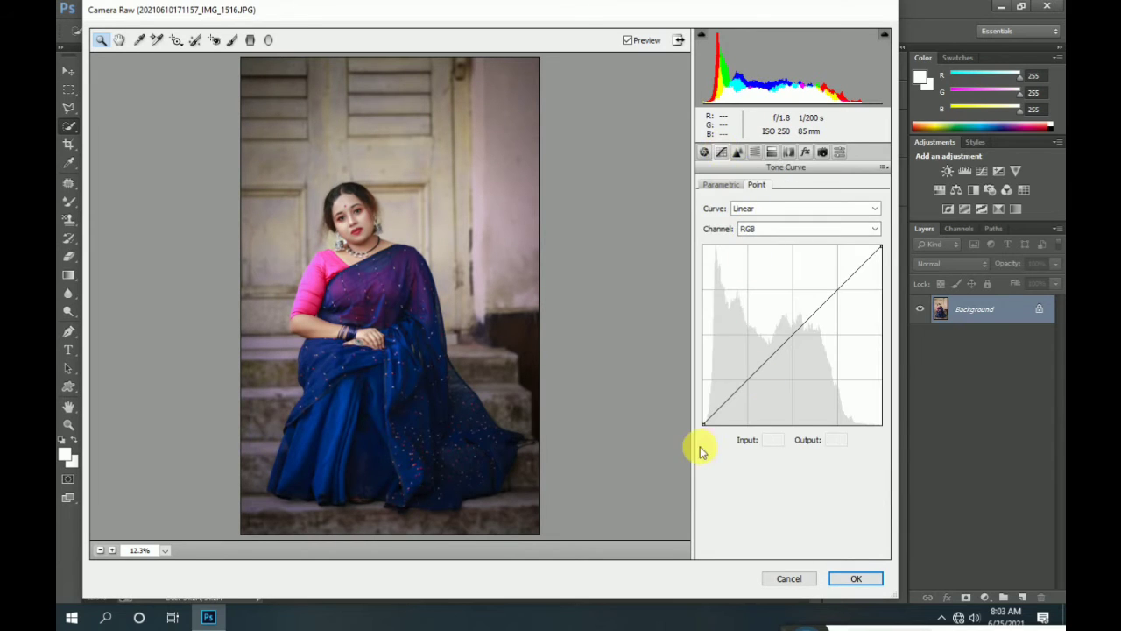
{"action": "left_click_drag", "start_coordinate": [706, 423], "coordinate": [722, 436]}
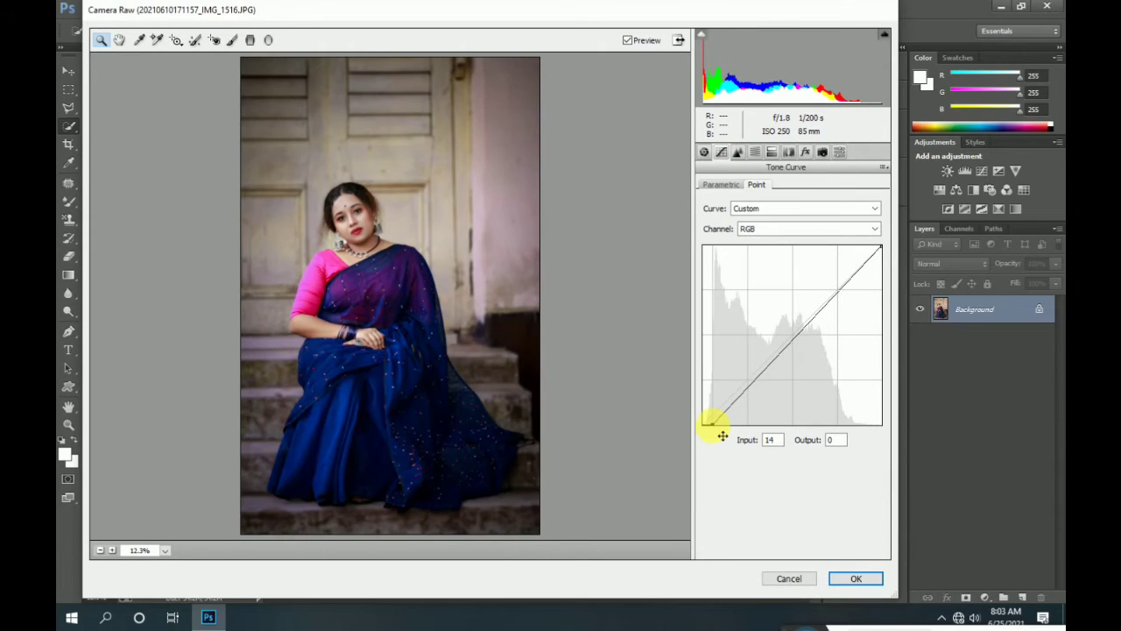
{"action": "left_click", "coordinate": [744, 235]}
{"action": "mouse_move", "coordinate": [717, 434]}
{"action": "left_mouse_down"}
{"action": "mouse_move", "coordinate": [711, 424]}
{"action": "mouse_move", "coordinate": [718, 430]}
{"action": "left_mouse_up"}
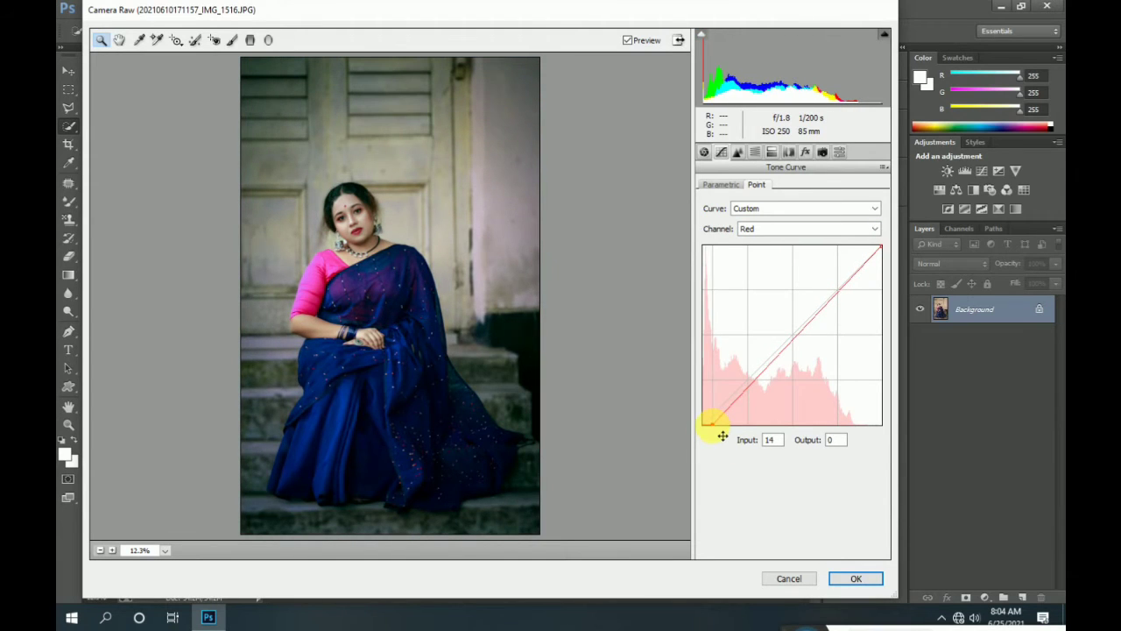
- Set the Green and Blue black points to Input 15 and 23, and apply
{"action": "left_click", "coordinate": [751, 228]}
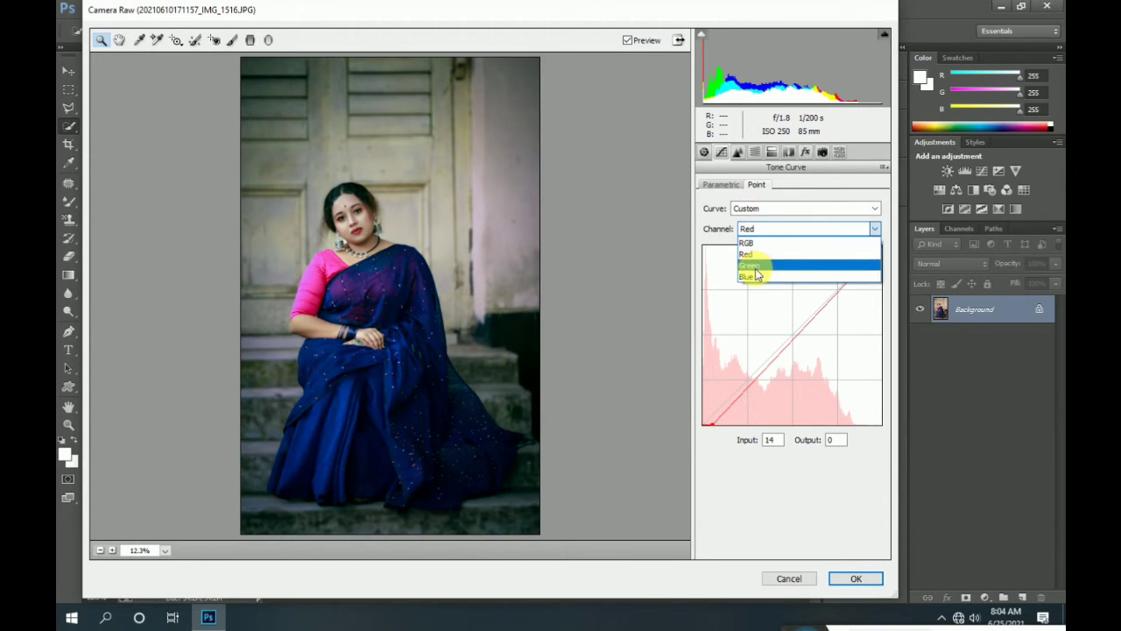
{"action": "left_click", "coordinate": [745, 267]}
{"action": "left_click_drag", "start_coordinate": [713, 432], "coordinate": [719, 430]}
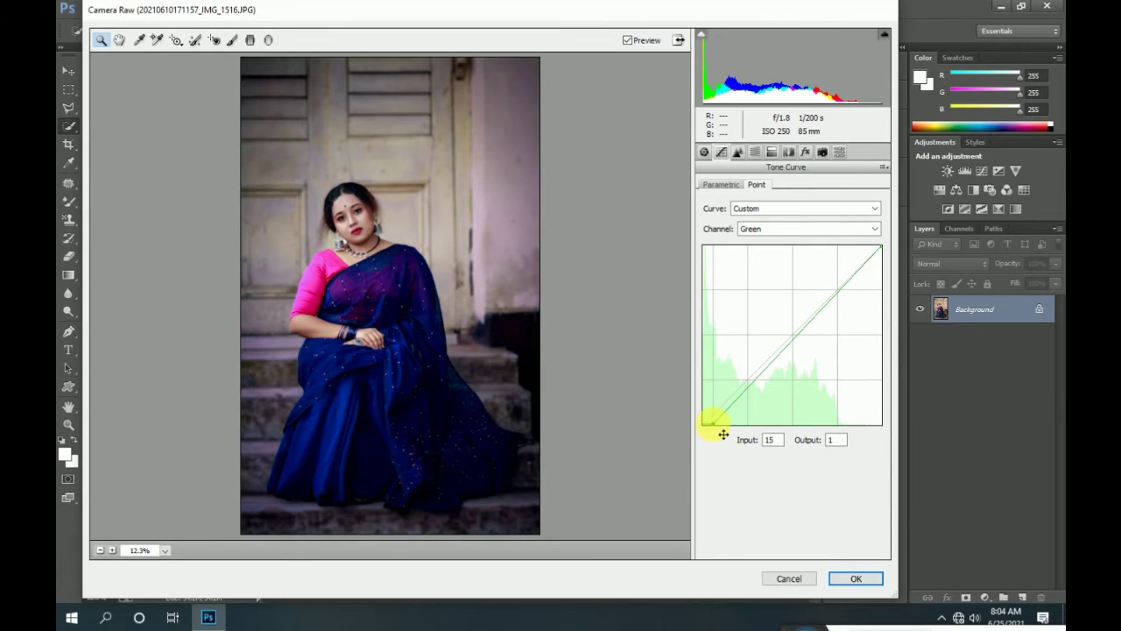
{"action": "left_click", "coordinate": [751, 228]}
{"action": "left_click", "coordinate": [754, 278]}
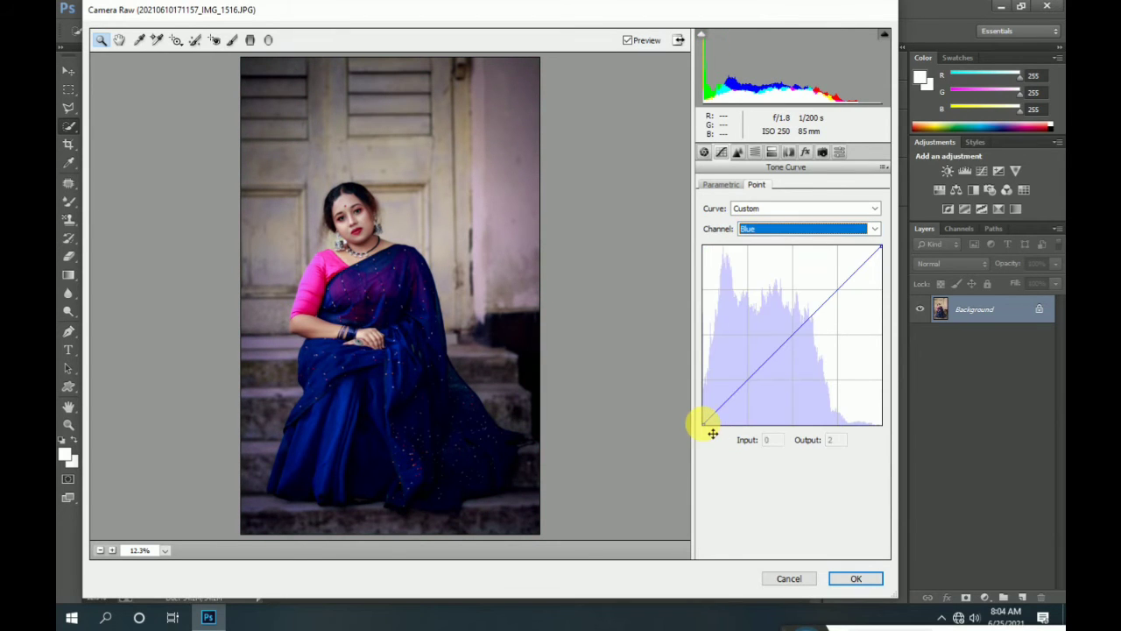
{"action": "left_click_drag", "start_coordinate": [713, 433], "coordinate": [729, 437]}
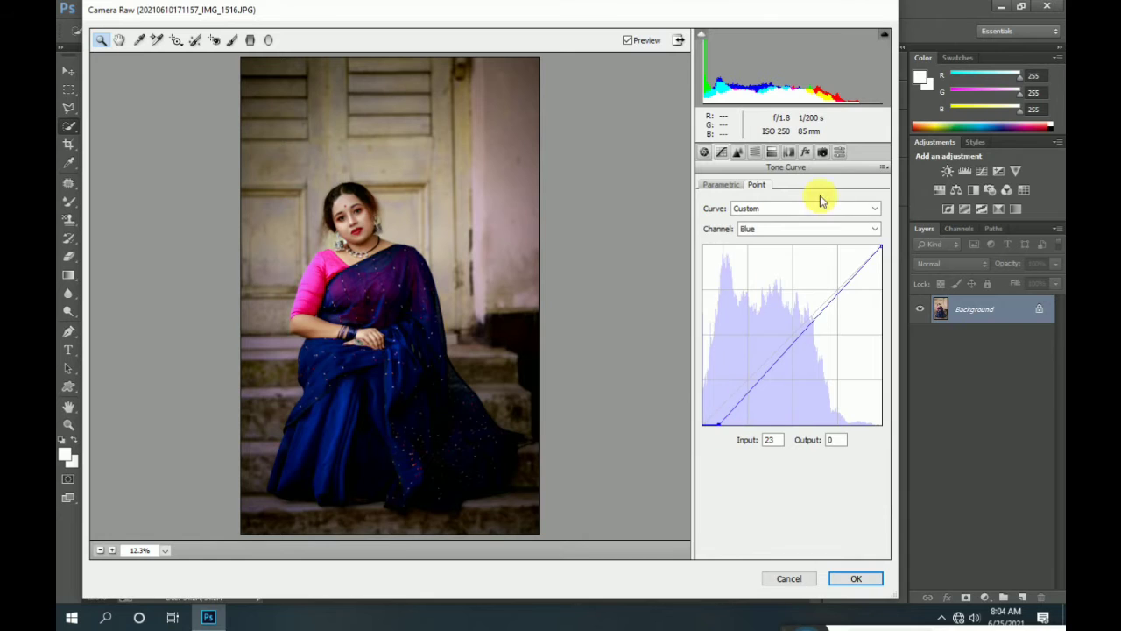
{"action": "left_click", "coordinate": [850, 575]}
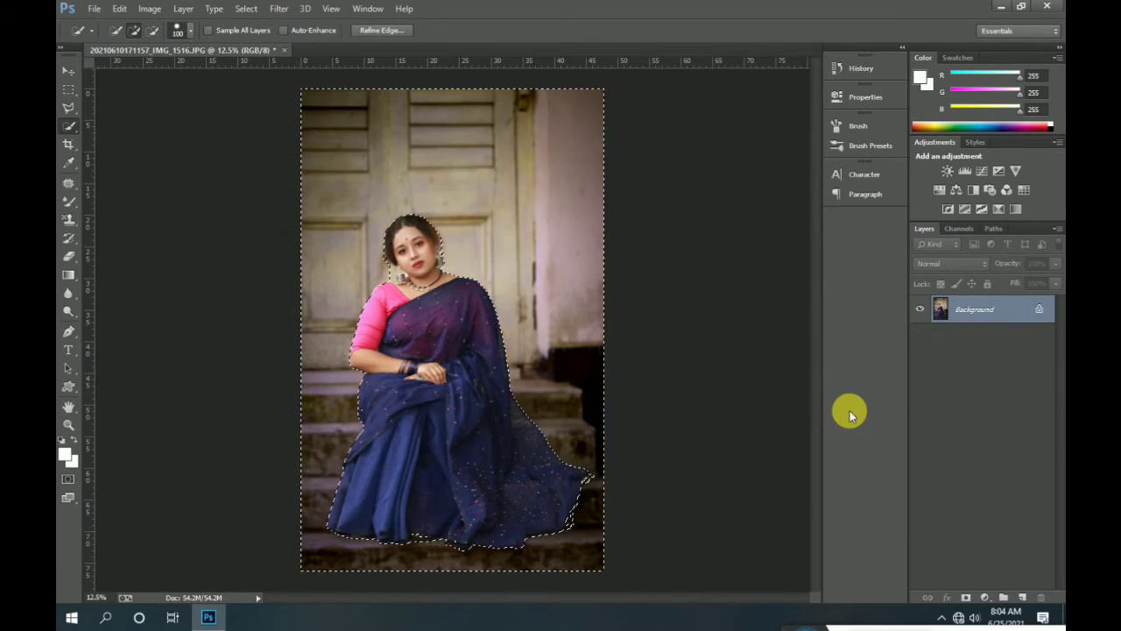
- Deselect, then zoom in on the face and back out to the whole photo
{"action": "right_click", "coordinate": [423, 191]}
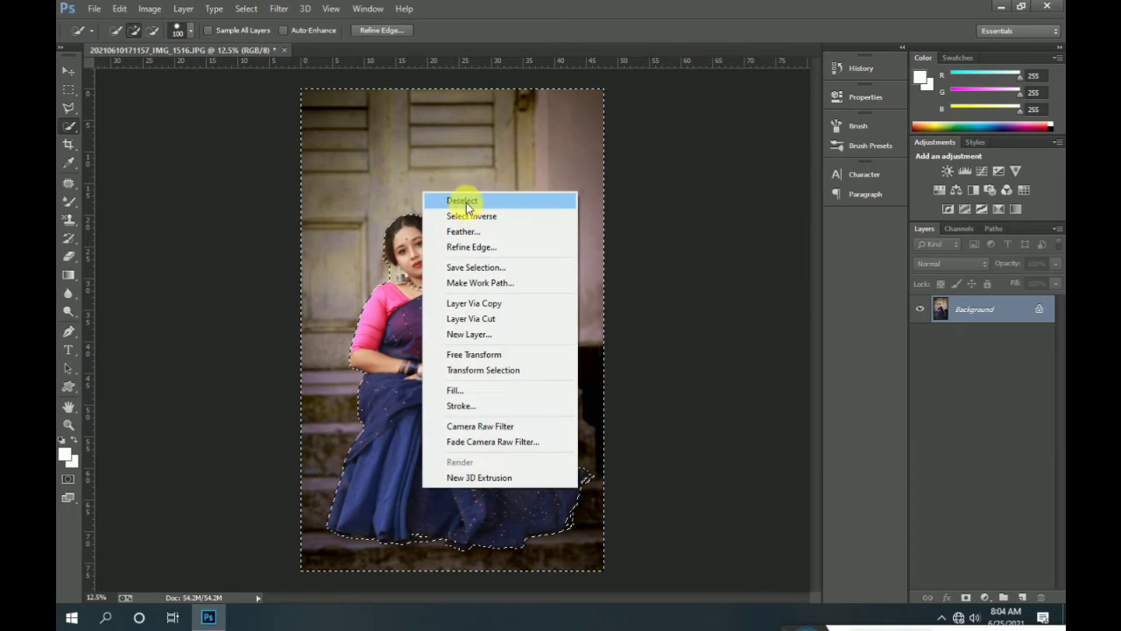
{"action": "left_click", "coordinate": [458, 200]}
{"action": "left_click", "coordinate": [68, 424]}
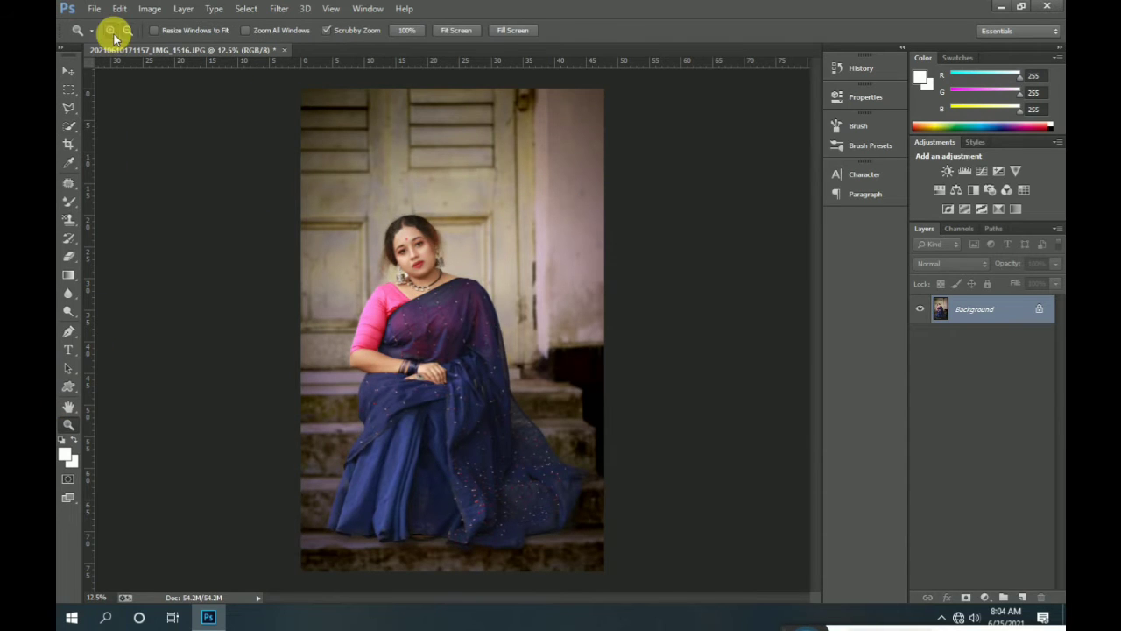
{"action": "left_click", "coordinate": [438, 244]}
{"action": "left_click", "coordinate": [128, 29]}
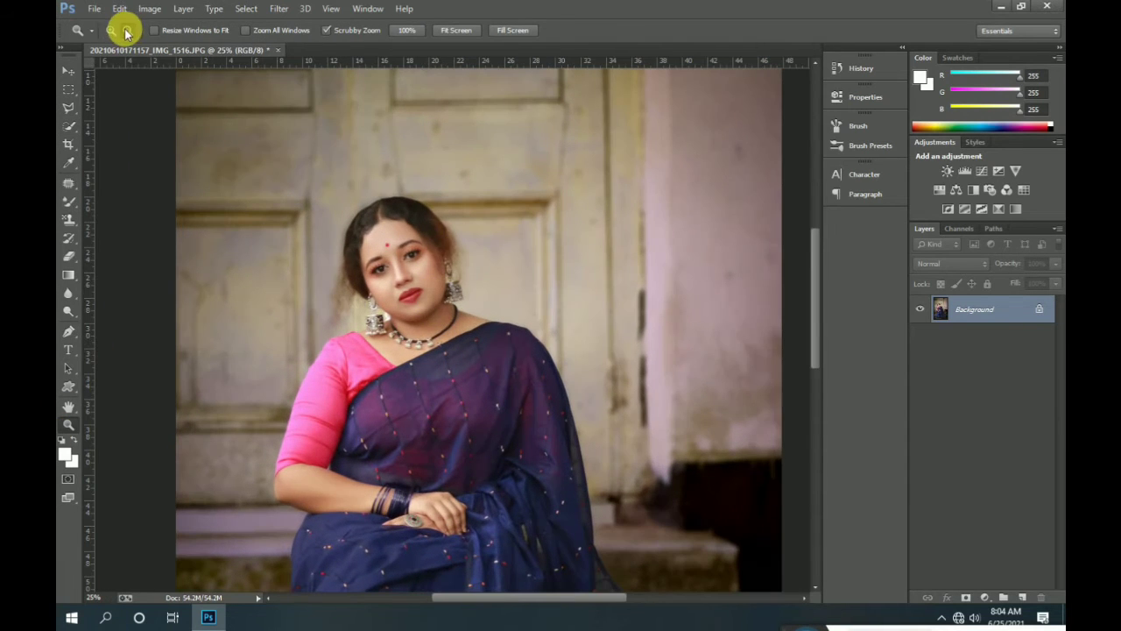
{"action": "left_click", "coordinate": [332, 331]}
- Duplicate Background as Layer 1 and open the Camera Raw filter on it
{"action": "key", "text": "ctrl+j"}
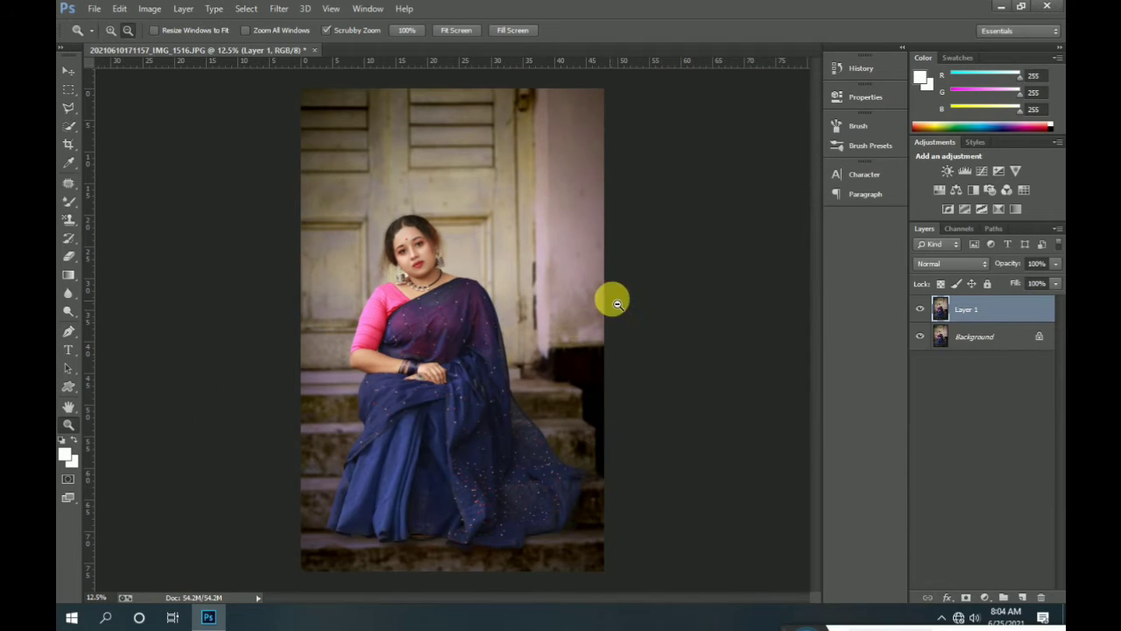
{"action": "left_click", "coordinate": [278, 8]}
{"action": "left_click", "coordinate": [312, 91]}
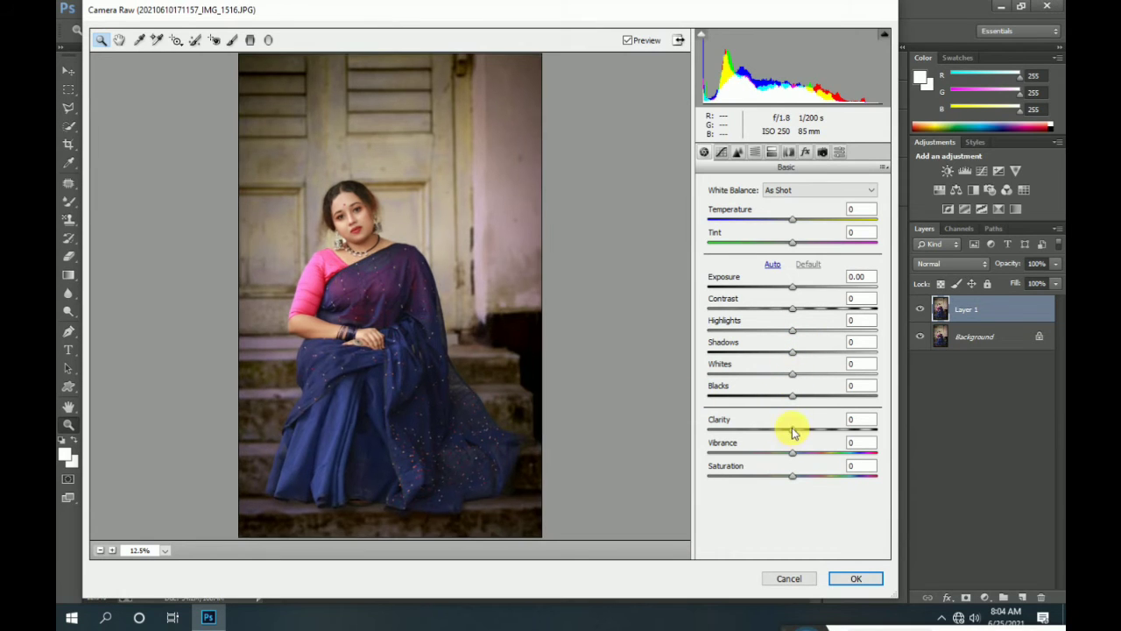
- In Camera Raw Basic, set Clarity +28, Highlights -70, Shadows +55 and Blacks +21
{"action": "left_click_drag", "start_coordinate": [792, 429], "coordinate": [814, 431]}
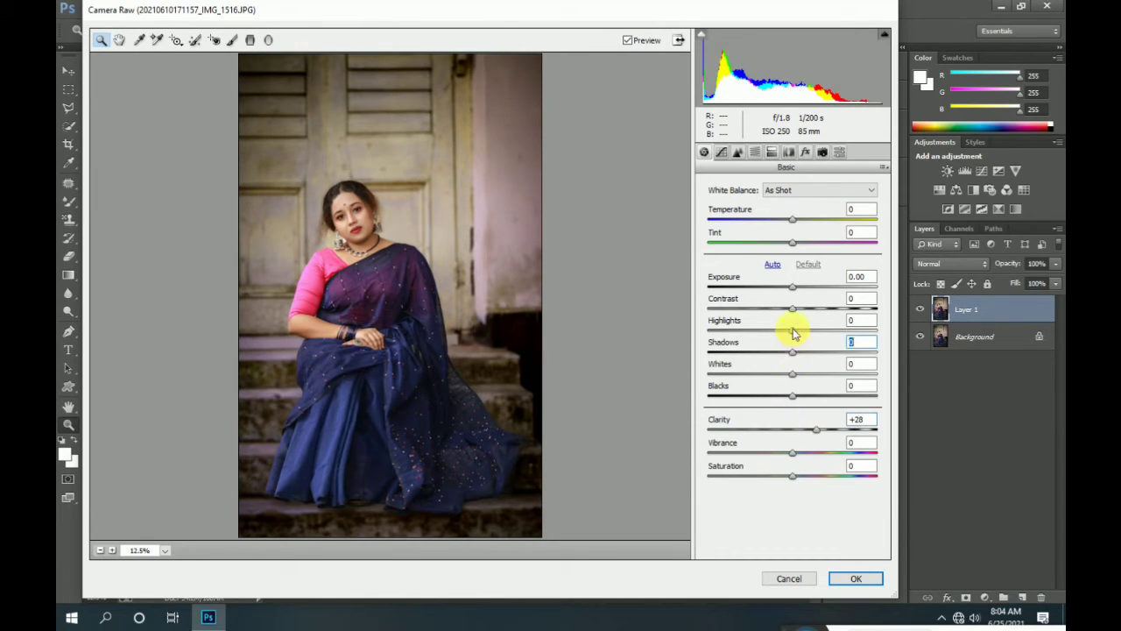
{"action": "left_click_drag", "start_coordinate": [791, 330], "coordinate": [746, 331]}
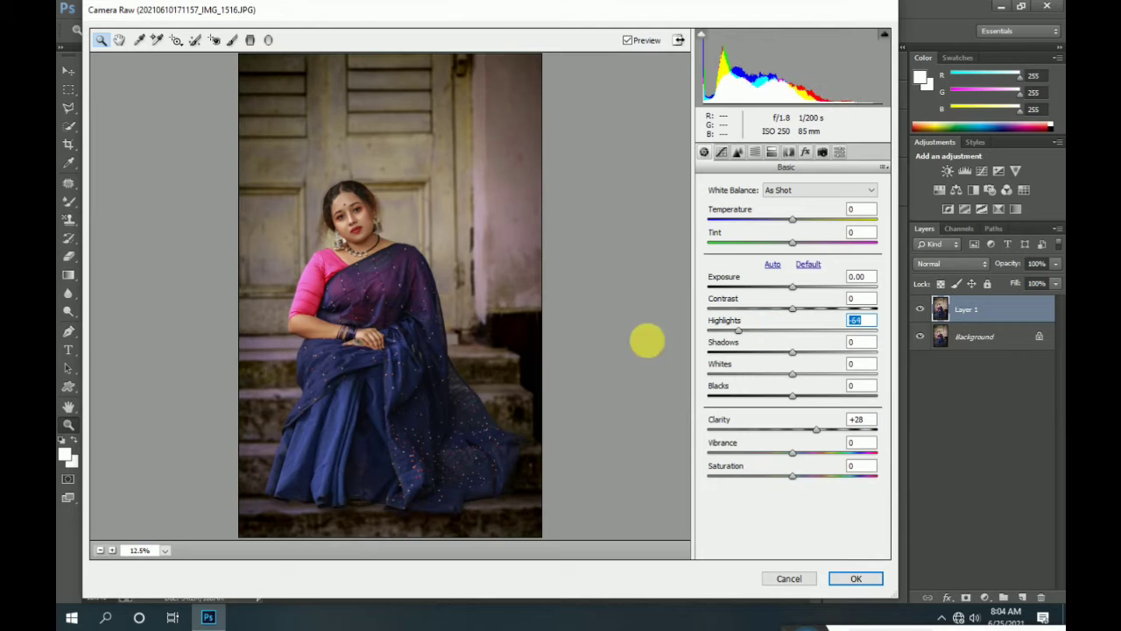
{"action": "left_click", "coordinate": [359, 289]}
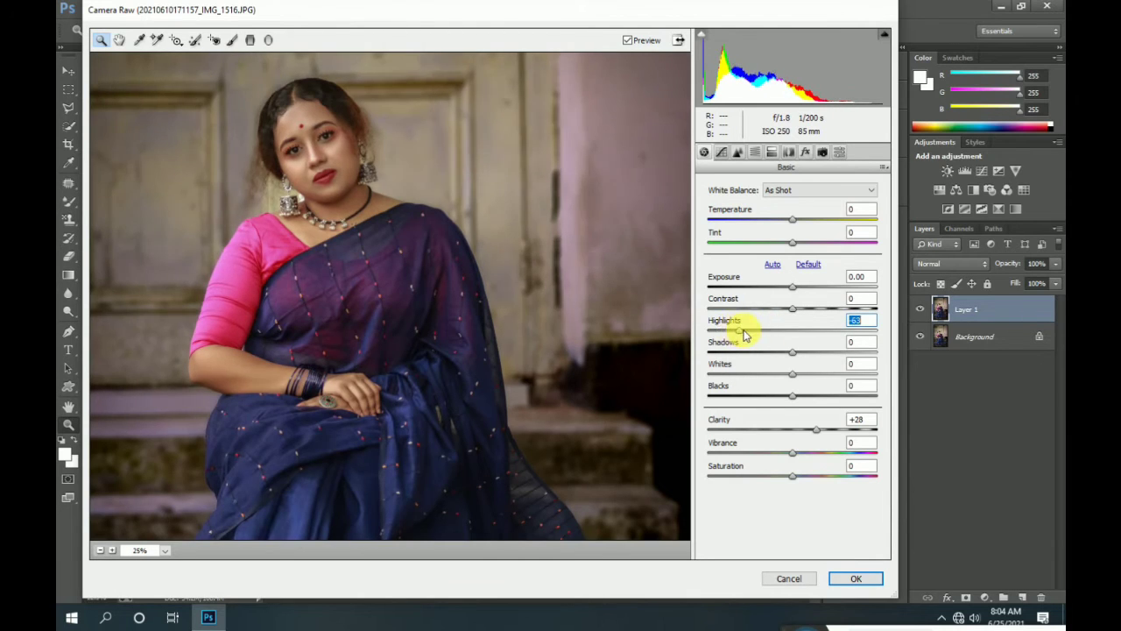
{"action": "left_click_drag", "start_coordinate": [739, 335], "coordinate": [734, 331]}
{"action": "left_click_drag", "start_coordinate": [797, 354], "coordinate": [843, 355]}
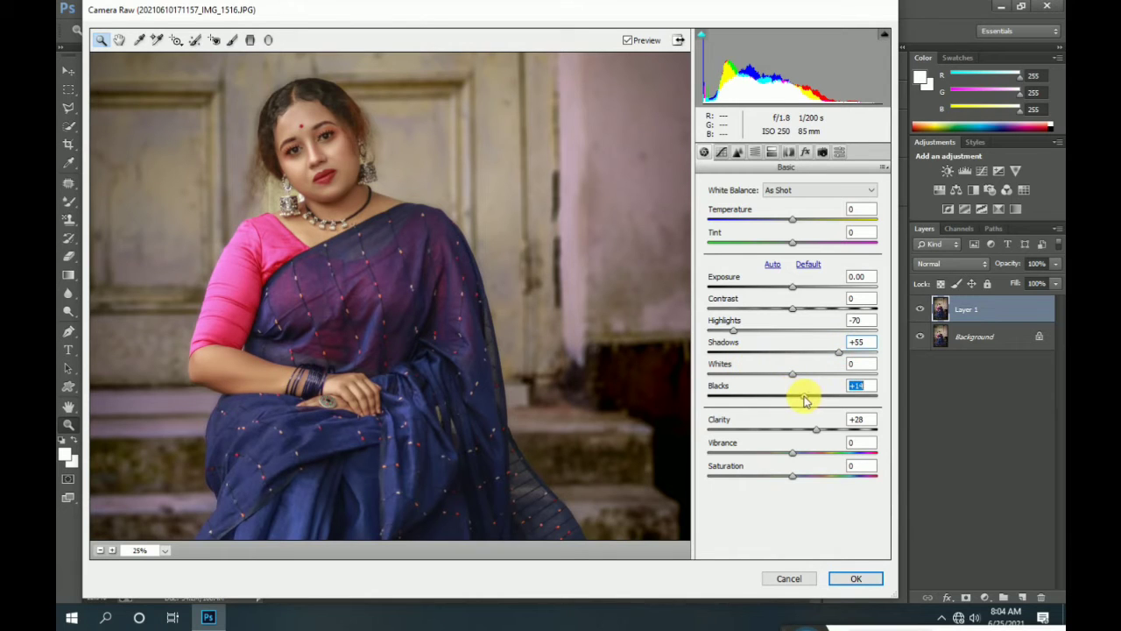
{"action": "left_click_drag", "start_coordinate": [800, 398], "coordinate": [807, 399]}
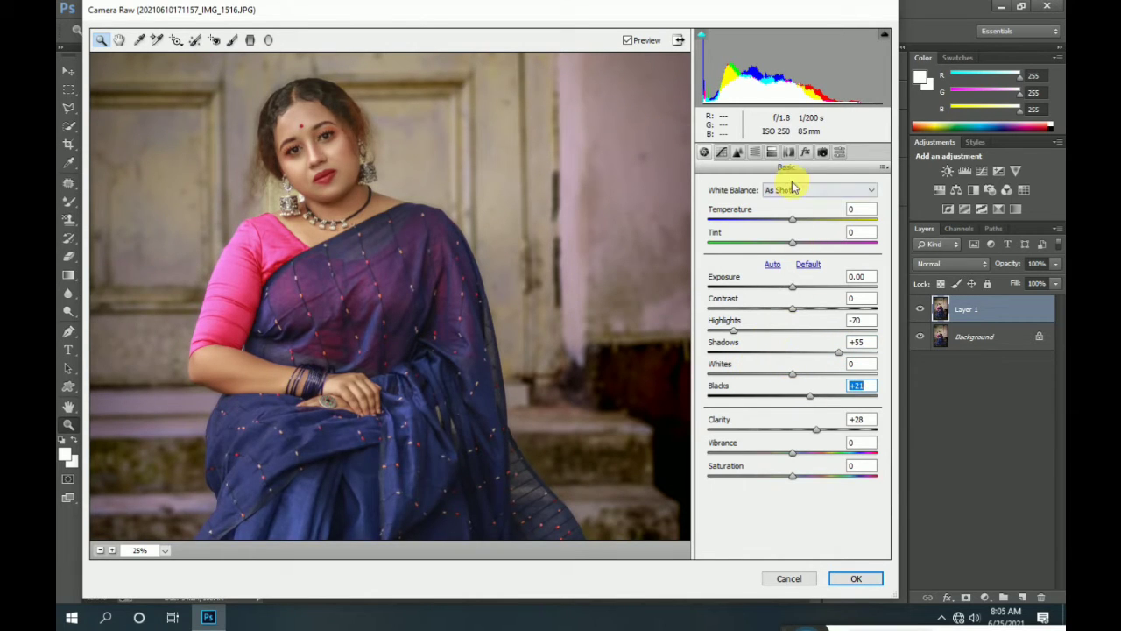
- Raise HSL luminance: Blues +100, Aquas +33 and Oranges +20
{"action": "left_click", "coordinate": [755, 153]}
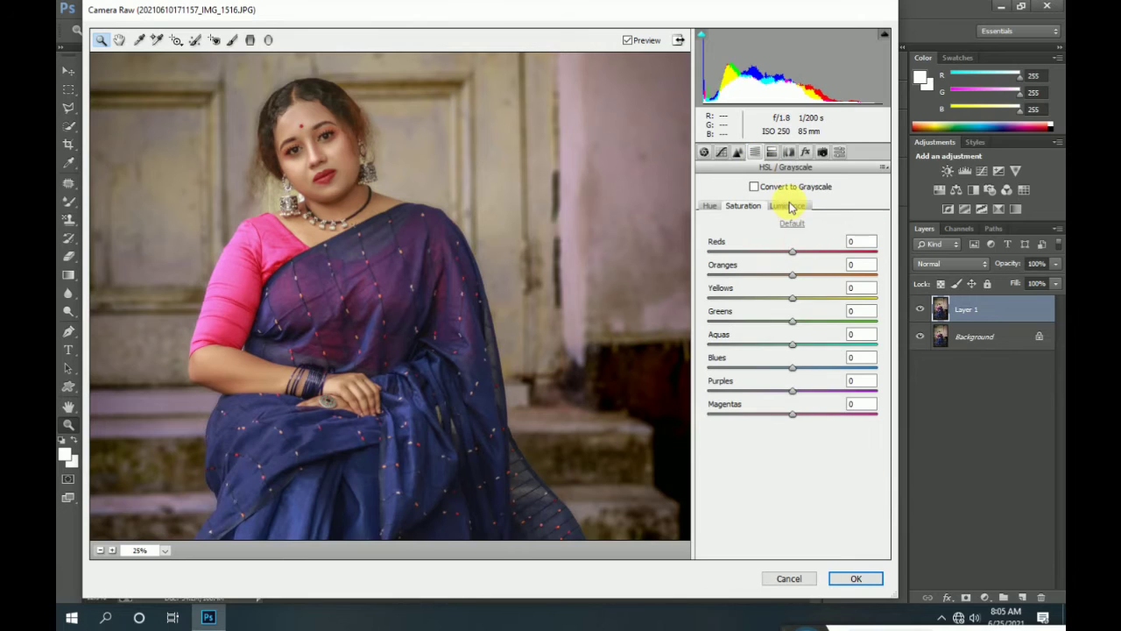
{"action": "left_click", "coordinate": [792, 206]}
{"action": "left_click_drag", "start_coordinate": [794, 368], "coordinate": [895, 370]}
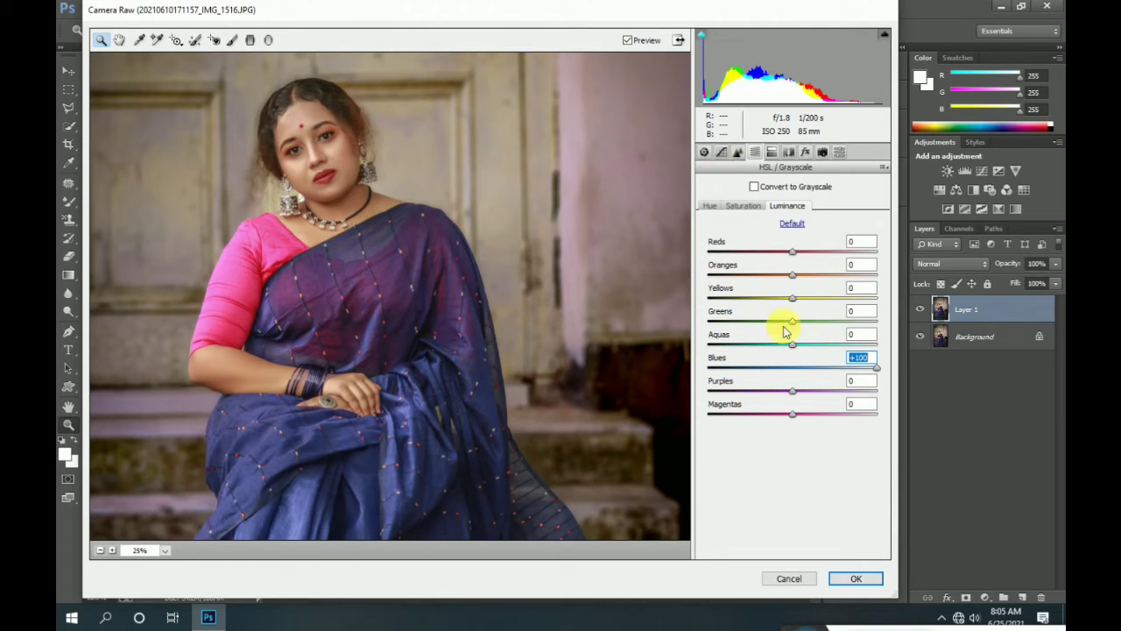
{"action": "left_click_drag", "start_coordinate": [793, 345], "coordinate": [845, 347]}
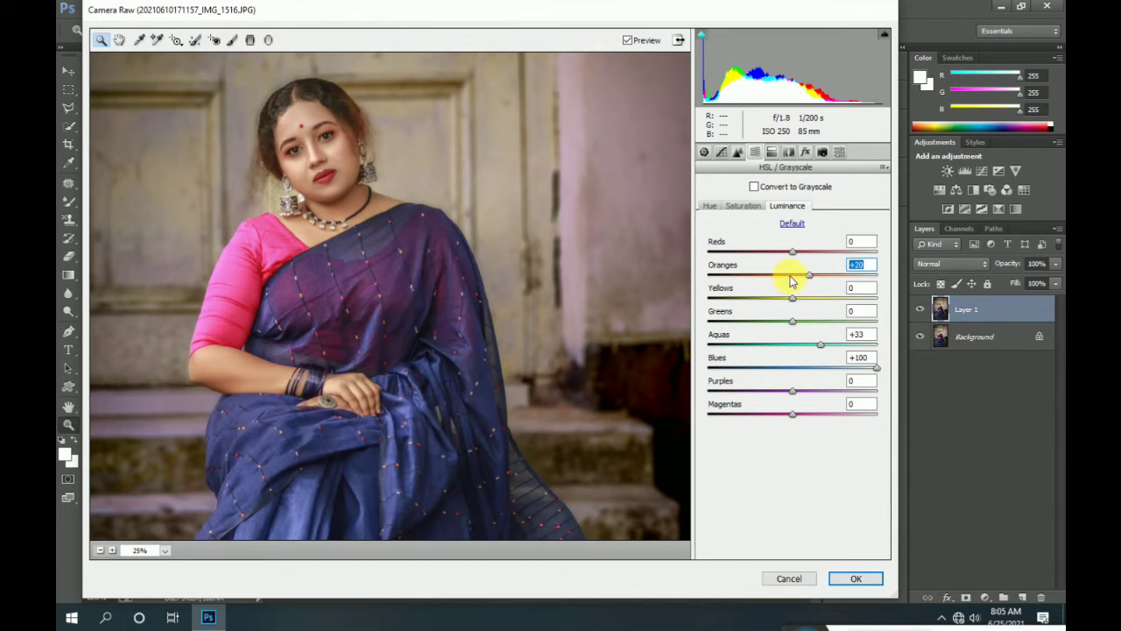
{"action": "mouse_move", "coordinate": [797, 255]}
{"action": "left_mouse_down"}
{"action": "mouse_move", "coordinate": [776, 257]}
{"action": "mouse_move", "coordinate": [868, 242]}
{"action": "mouse_move", "coordinate": [788, 254]}
{"action": "left_mouse_up"}
- Move the RGB tone curve black point to 9/2 and apply the Camera Raw grade
{"action": "left_click", "coordinate": [742, 205]}
{"action": "left_click", "coordinate": [721, 153]}
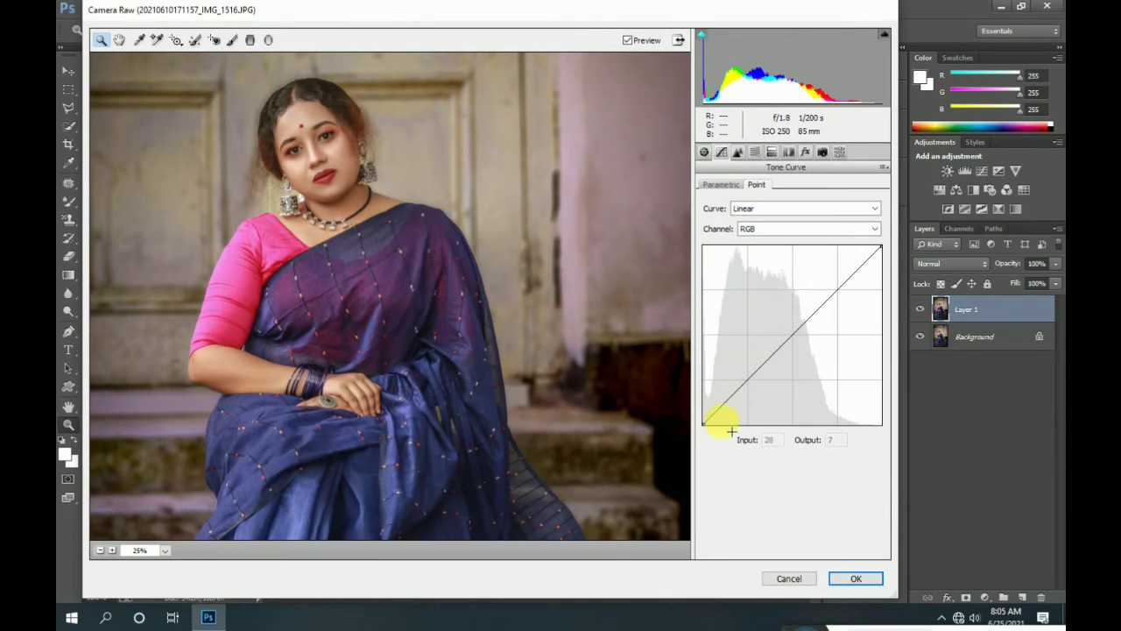
{"action": "left_click_drag", "start_coordinate": [701, 427], "coordinate": [718, 433]}
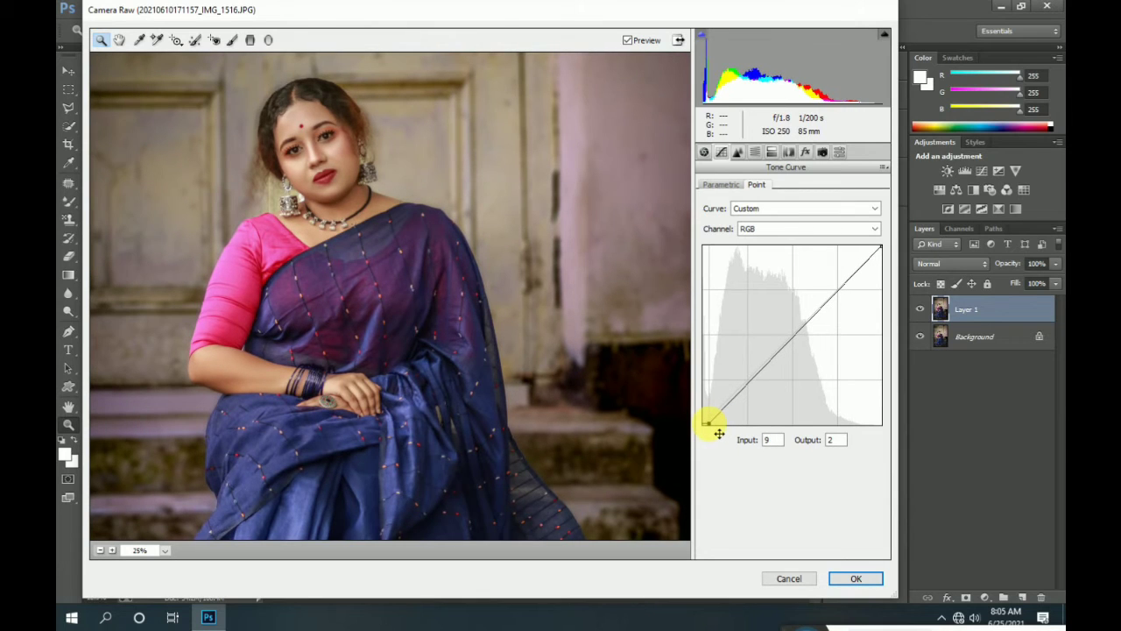
{"action": "left_click", "coordinate": [855, 578]}
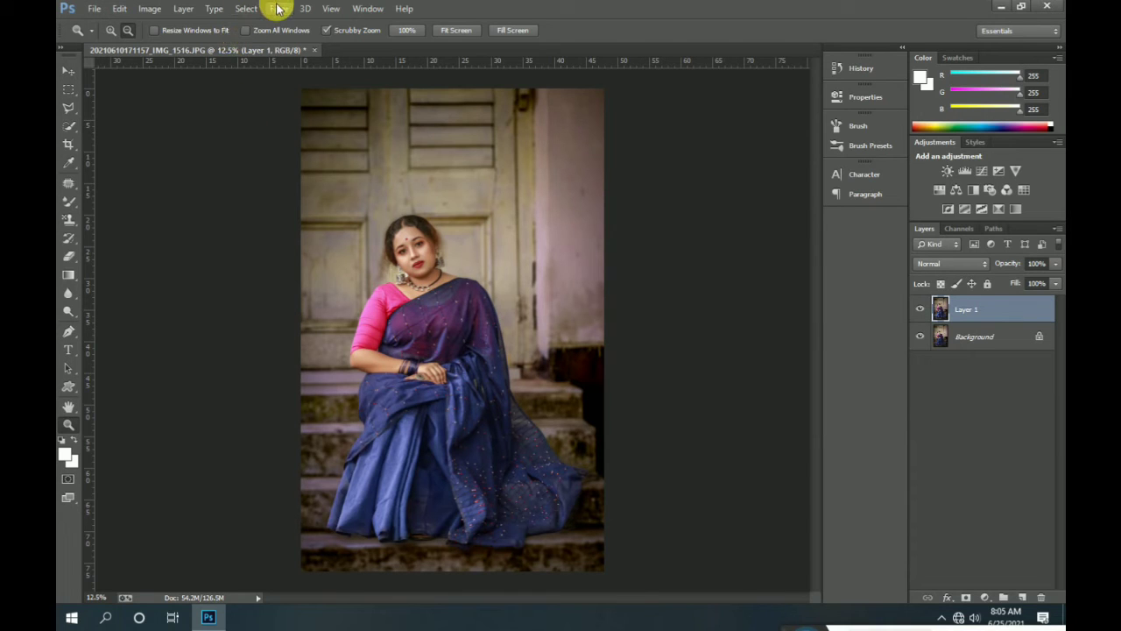
- Reopen Camera Raw and set Blues saturation +100, then darken Blues and Magentas luminance (-16)
{"action": "left_click", "coordinate": [278, 9]}
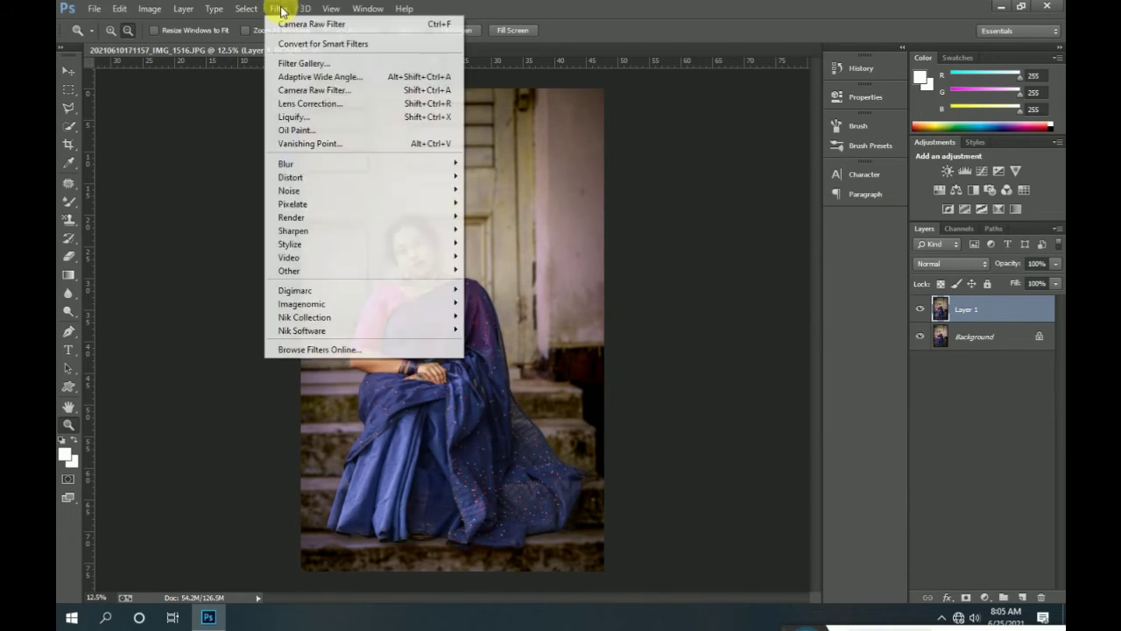
{"action": "left_click", "coordinate": [317, 95]}
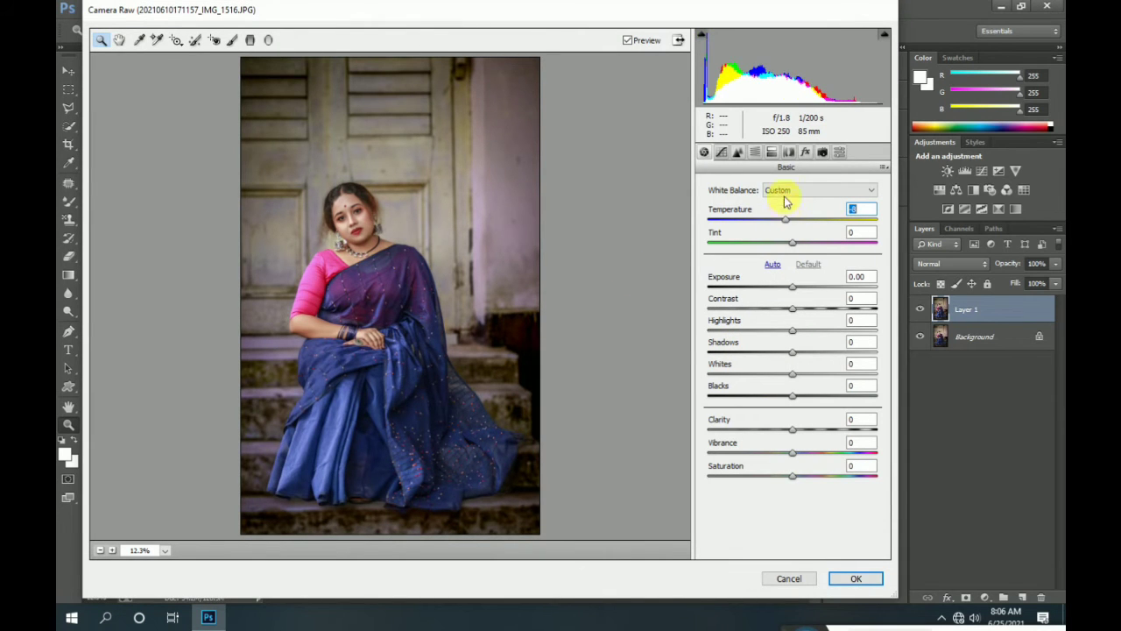
{"action": "left_click", "coordinate": [772, 152]}
{"action": "left_click_drag", "start_coordinate": [794, 367], "coordinate": [874, 372]}
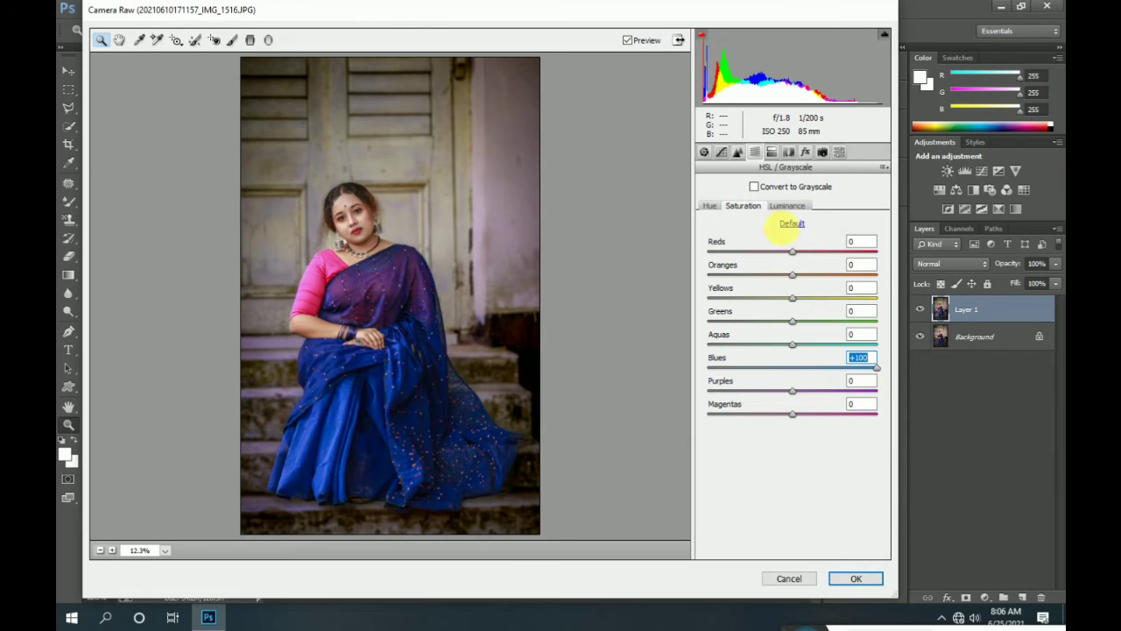
{"action": "left_click", "coordinate": [800, 212]}
{"action": "left_click_drag", "start_coordinate": [792, 367], "coordinate": [717, 372]}
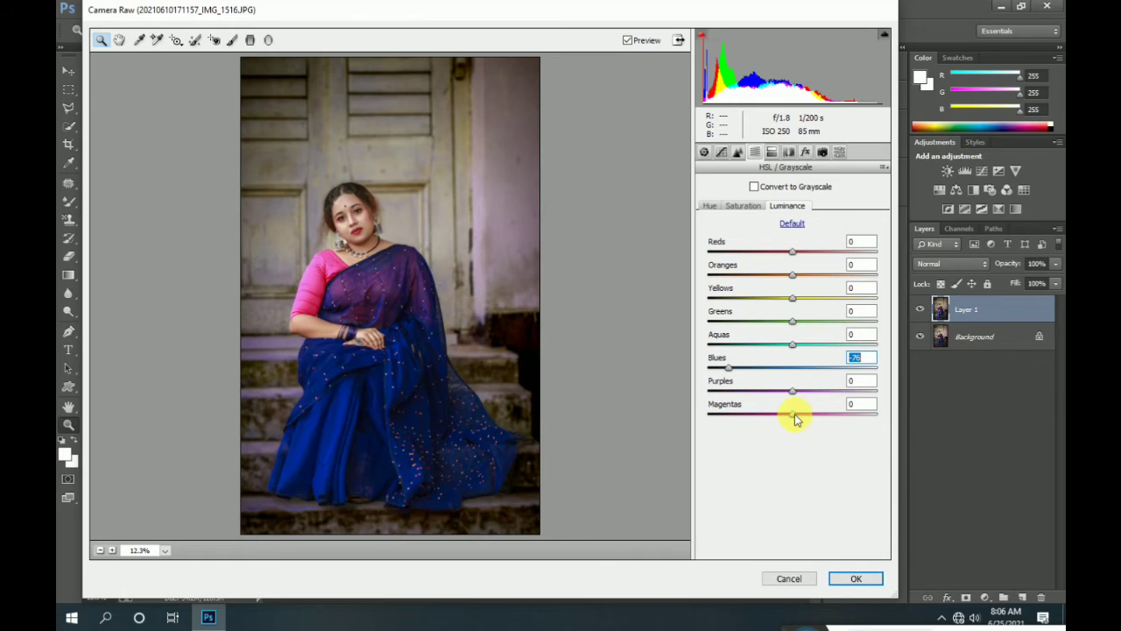
{"action": "mouse_move", "coordinate": [796, 418]}
{"action": "left_mouse_down"}
{"action": "mouse_move", "coordinate": [751, 418]}
{"action": "mouse_move", "coordinate": [782, 420]}
{"action": "mouse_move", "coordinate": [776, 393]}
{"action": "mouse_move", "coordinate": [762, 390]}
{"action": "left_mouse_up"}
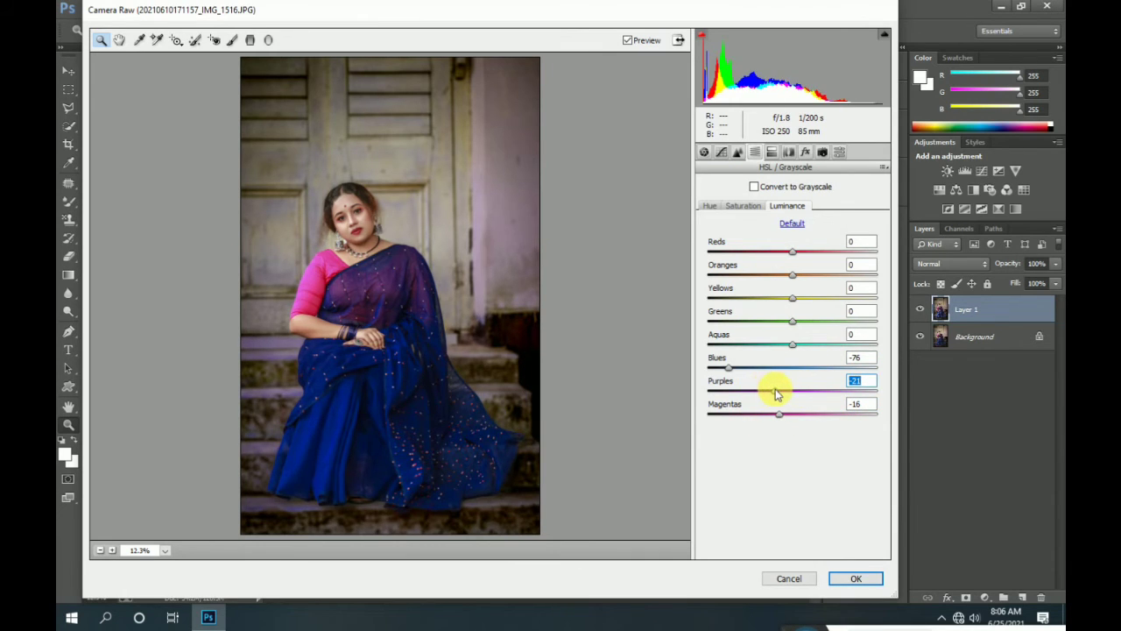
- Check the Basic settings, then slightly reduce Oranges saturation
{"action": "left_click", "coordinate": [705, 152]}
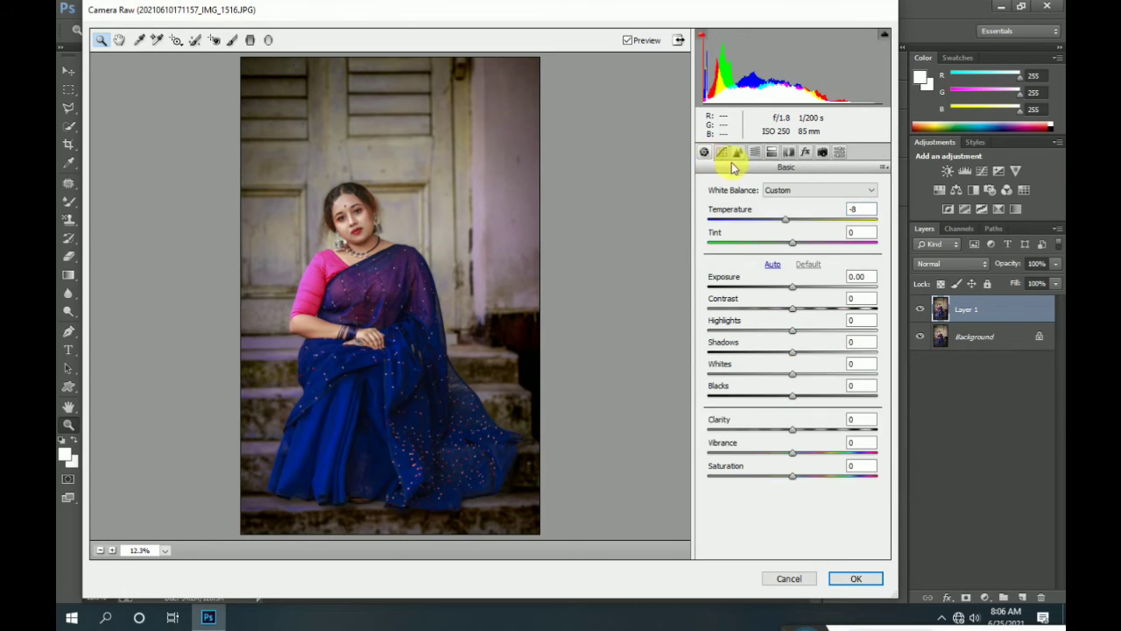
{"action": "left_click", "coordinate": [754, 152]}
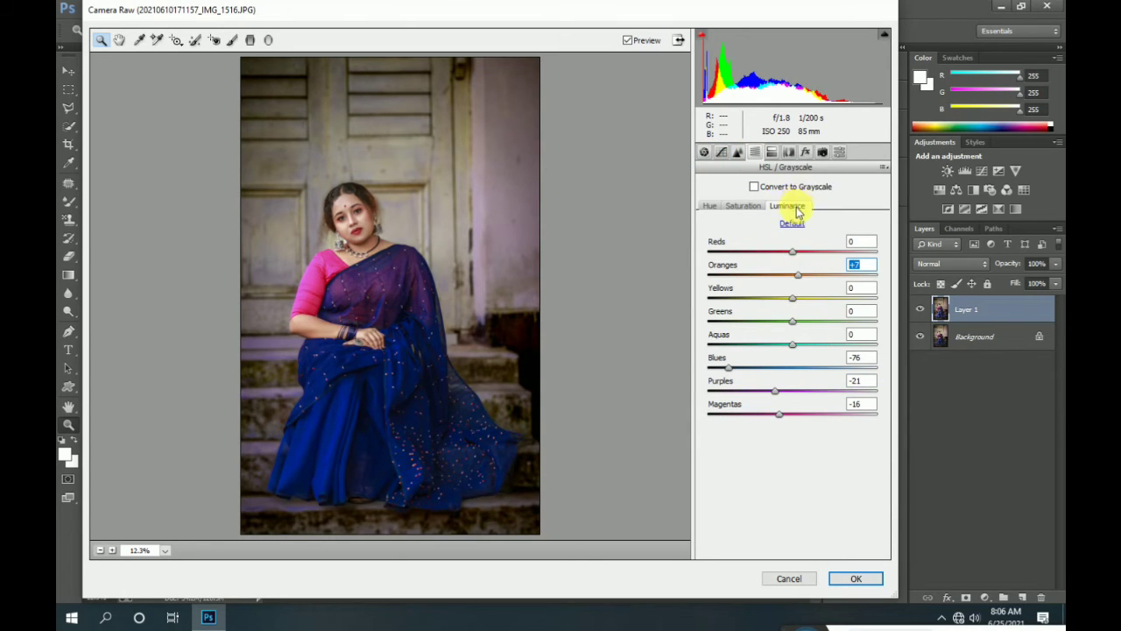
{"action": "left_click", "coordinate": [745, 206]}
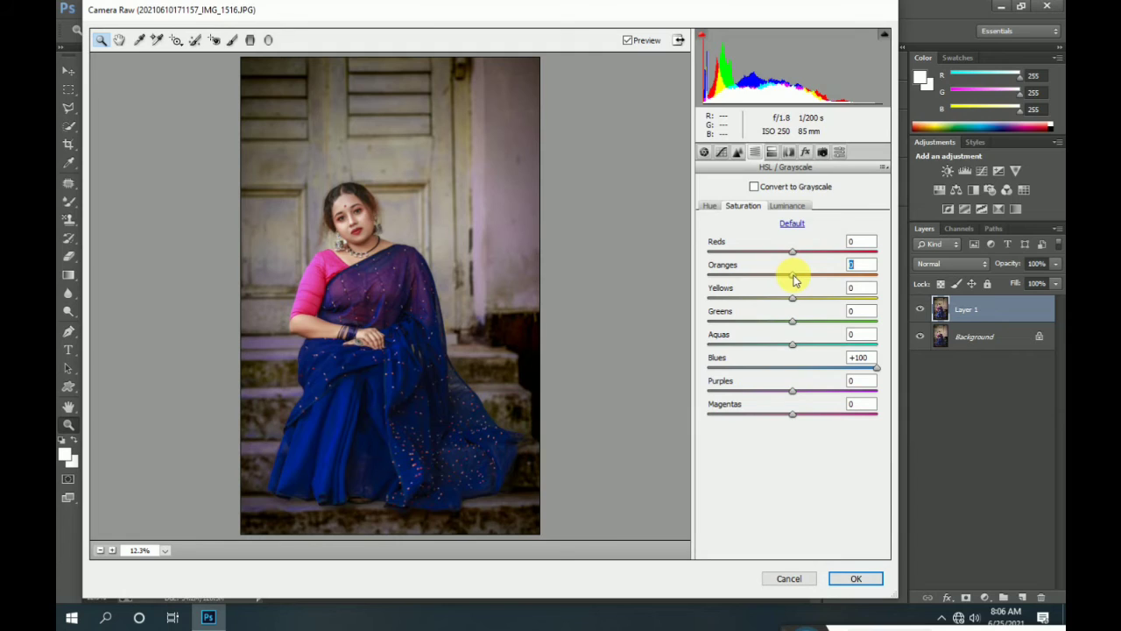
{"action": "mouse_move", "coordinate": [812, 278]}
{"action": "left_mouse_down"}
{"action": "mouse_move", "coordinate": [771, 275]}
{"action": "mouse_move", "coordinate": [809, 279]}
{"action": "left_mouse_up"}
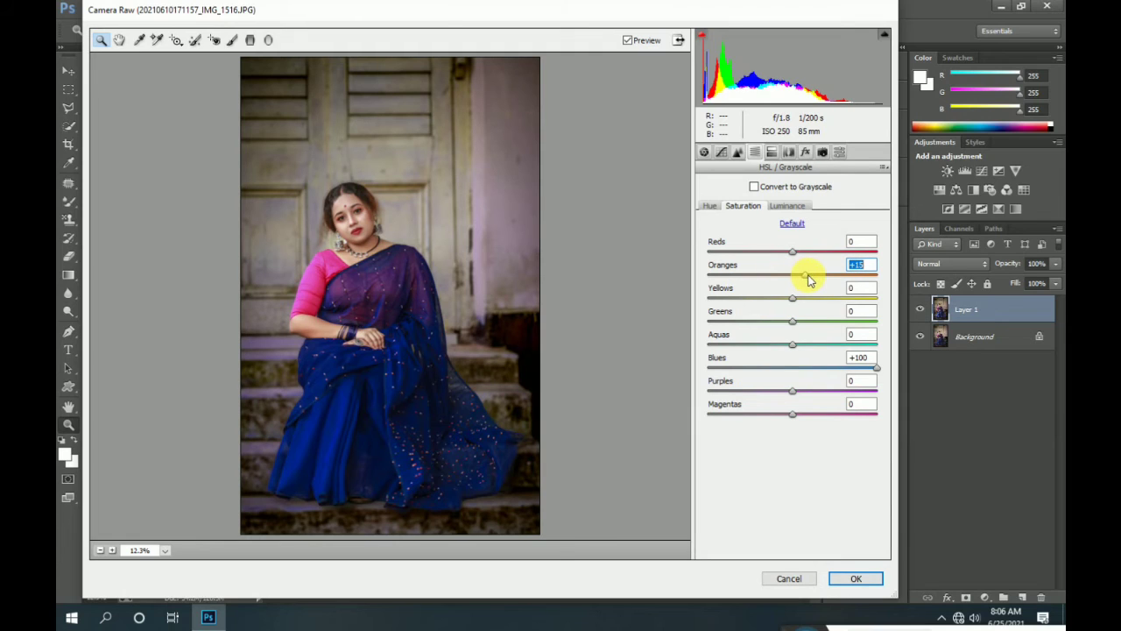
- Raise the Red channel curve black point to output 4, lower its top point, and apply
{"action": "left_click", "coordinate": [721, 152]}
{"action": "left_click", "coordinate": [762, 228]}
{"action": "left_click", "coordinate": [765, 263]}
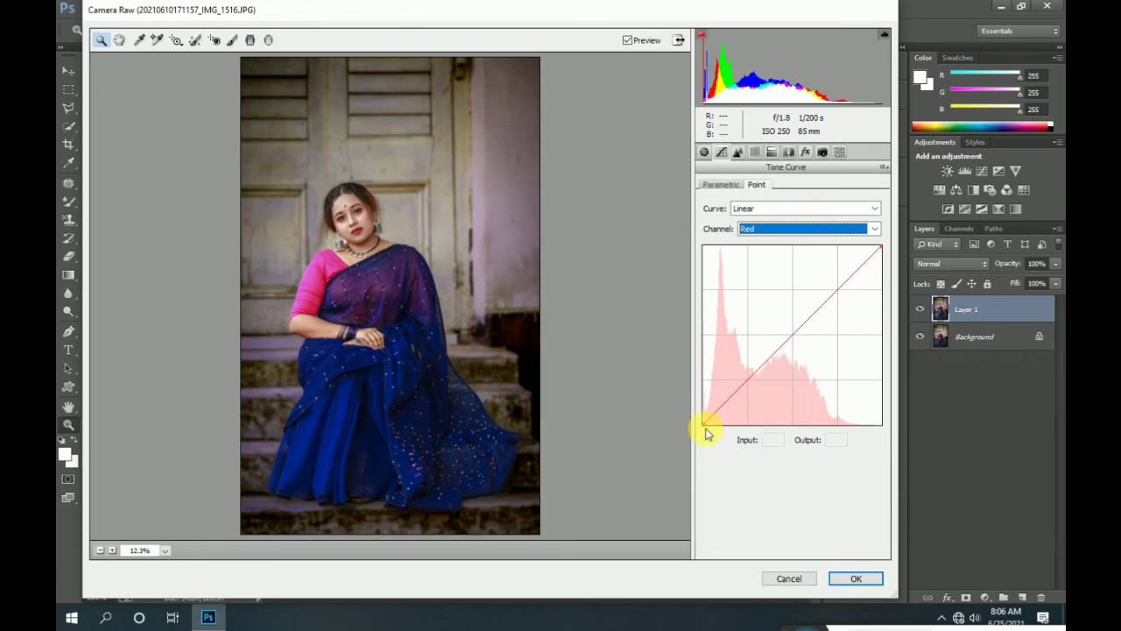
{"action": "left_click_drag", "start_coordinate": [706, 426], "coordinate": [711, 425]}
{"action": "mouse_move", "coordinate": [881, 247]}
{"action": "left_mouse_down"}
{"action": "mouse_move", "coordinate": [897, 263]}
{"action": "mouse_move", "coordinate": [882, 250]}
{"action": "left_mouse_up"}
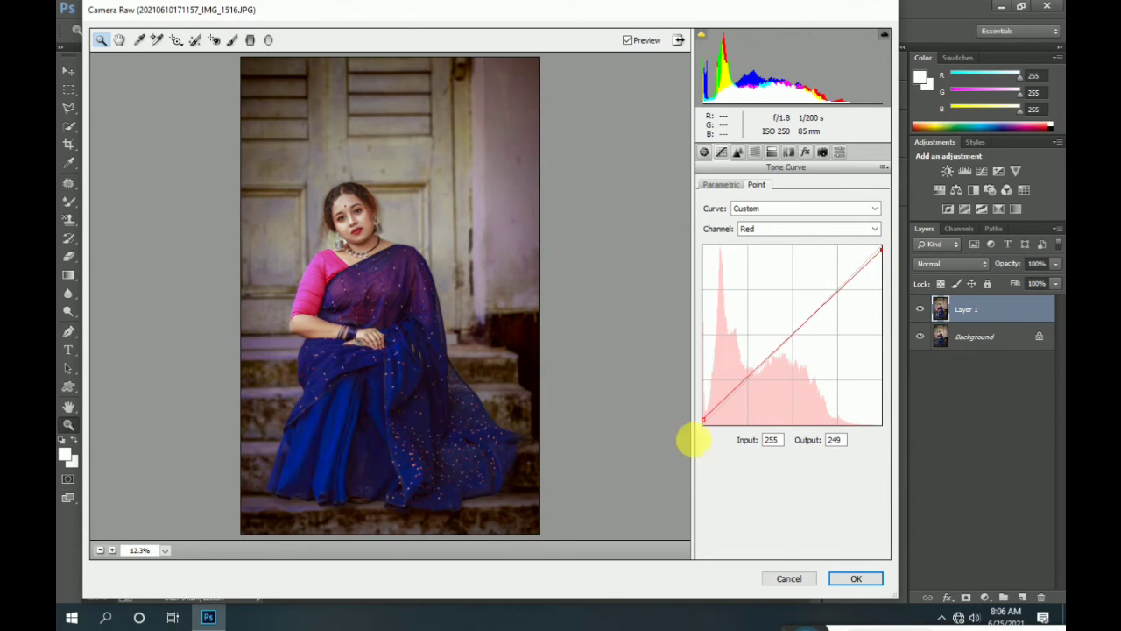
{"action": "left_click_drag", "start_coordinate": [706, 420], "coordinate": [708, 426]}
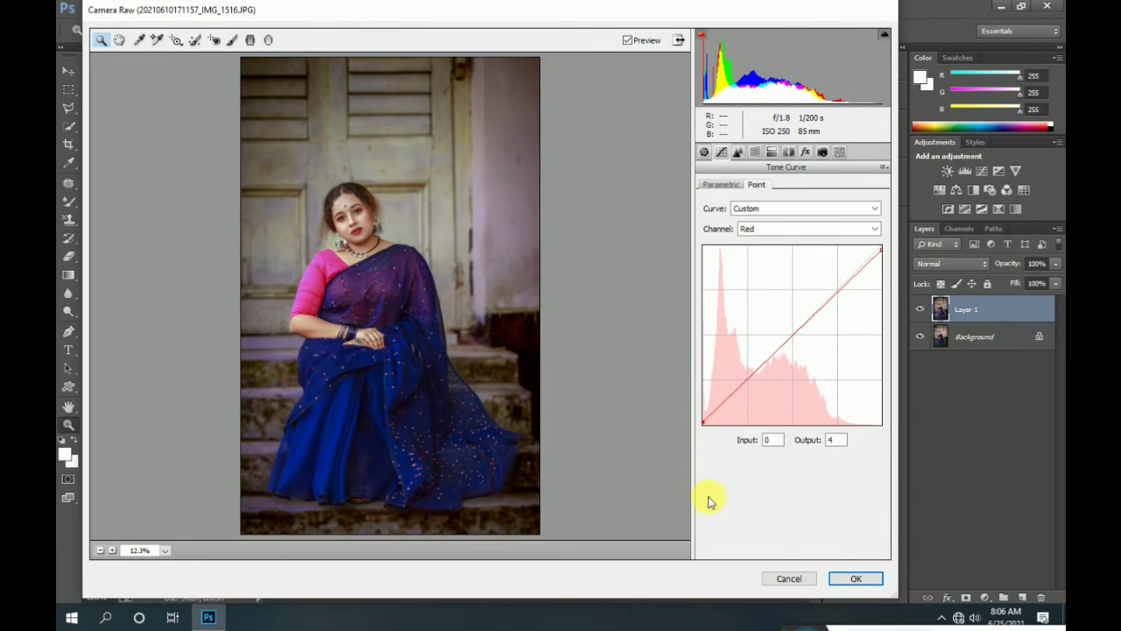
{"action": "left_click", "coordinate": [861, 578]}
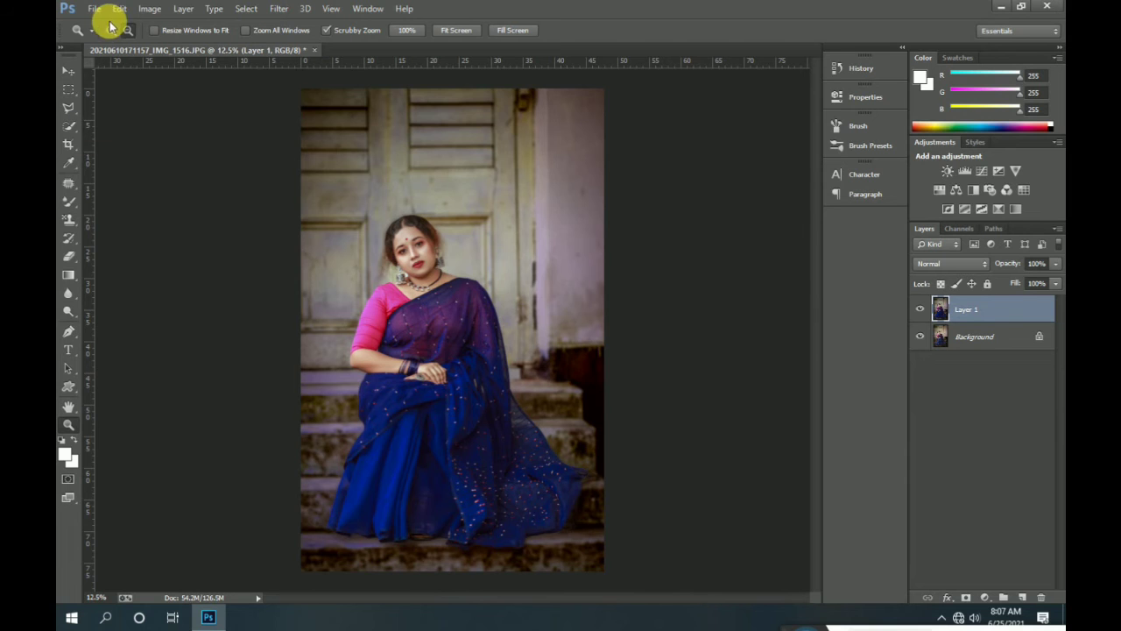
- Zoom the face to 100% and smooth the forehead with a size-70 Mixer Brush on Background
{"action": "left_click_drag", "start_coordinate": [459, 253], "coordinate": [442, 239]}
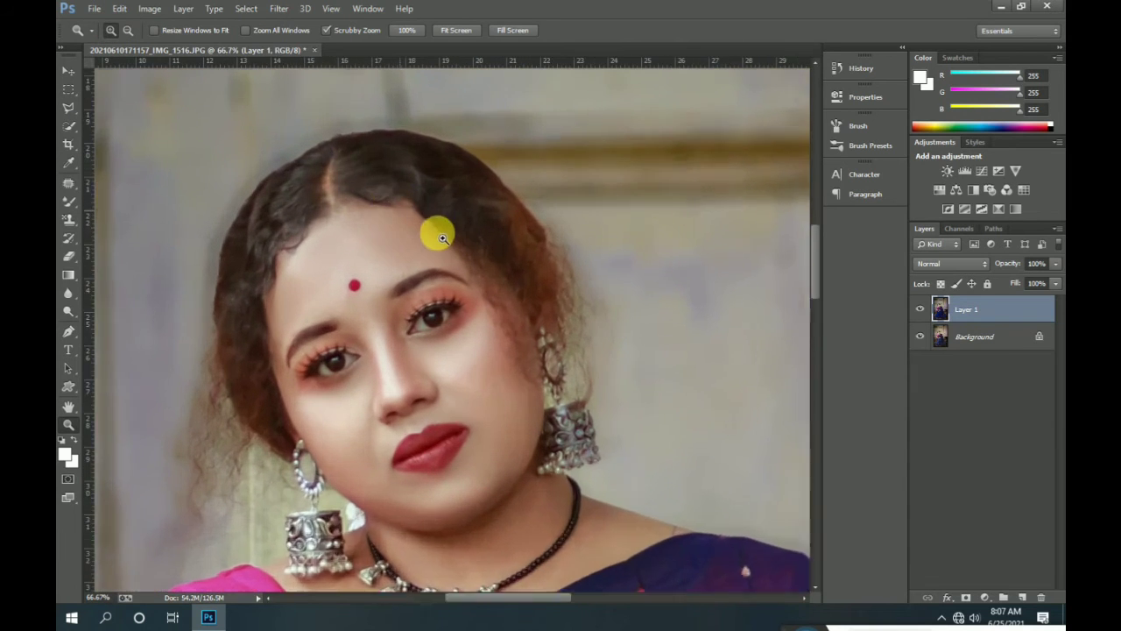
{"action": "left_click", "coordinate": [442, 239]}
{"action": "left_click", "coordinate": [972, 336]}
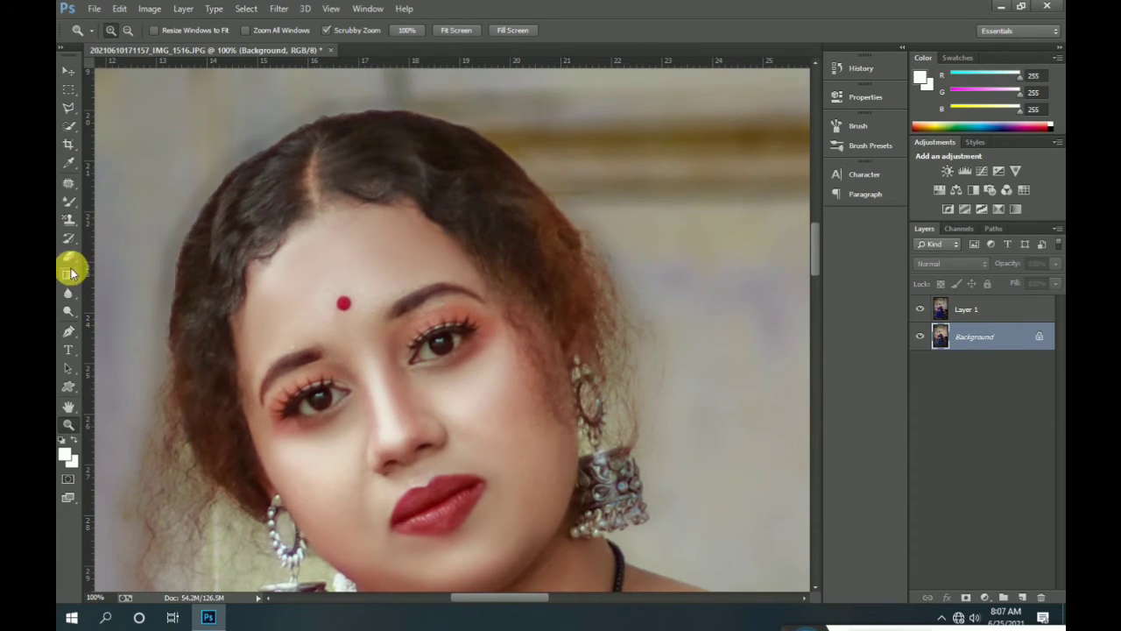
{"action": "left_click", "coordinate": [68, 202]}
{"action": "key", "text": "bracketleft"}
{"action": "key", "text": "bracketleft"}
{"action": "key", "text": "bracketleft"}
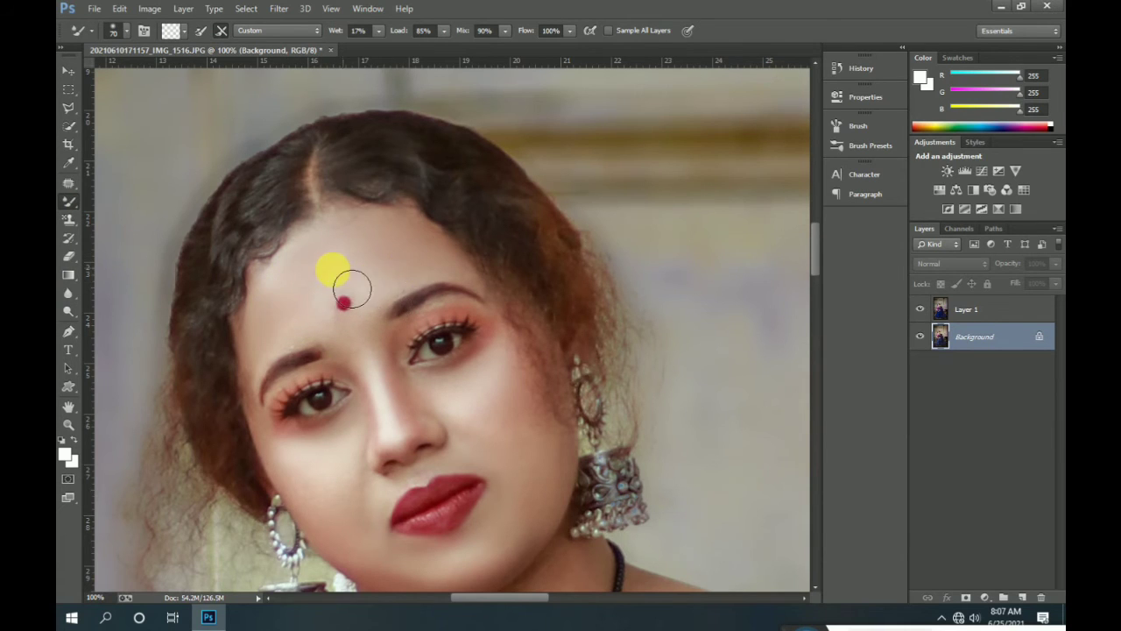
- Dodge the midtones on Layer 1 with a 125 brush, then zoom out to the whole photo
{"action": "left_click", "coordinate": [985, 309]}
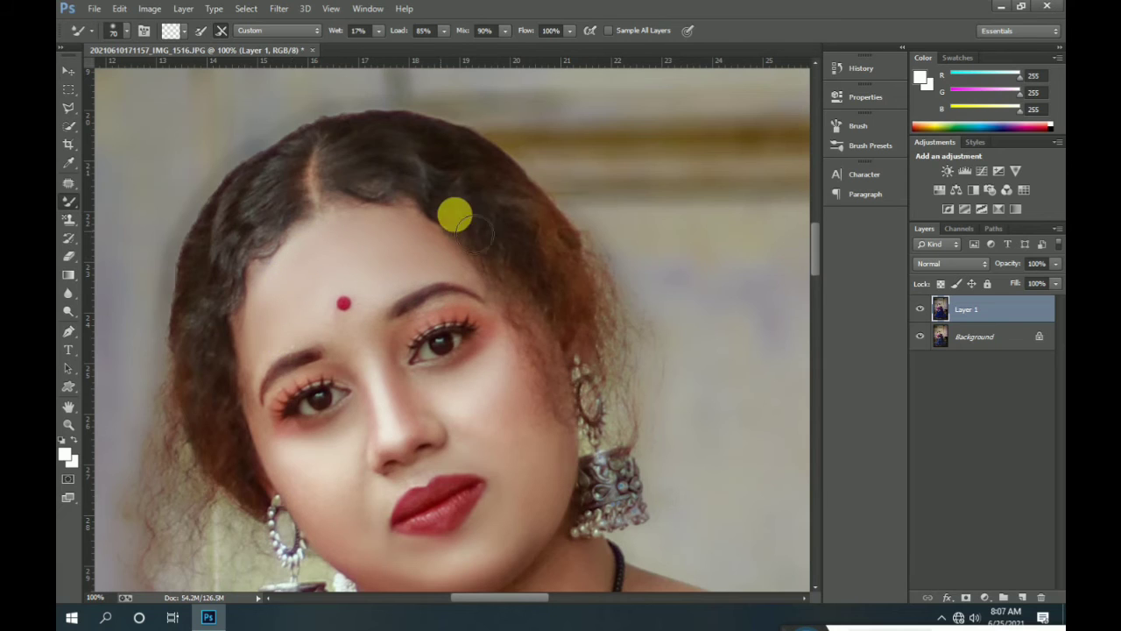
{"action": "left_click", "coordinate": [68, 311]}
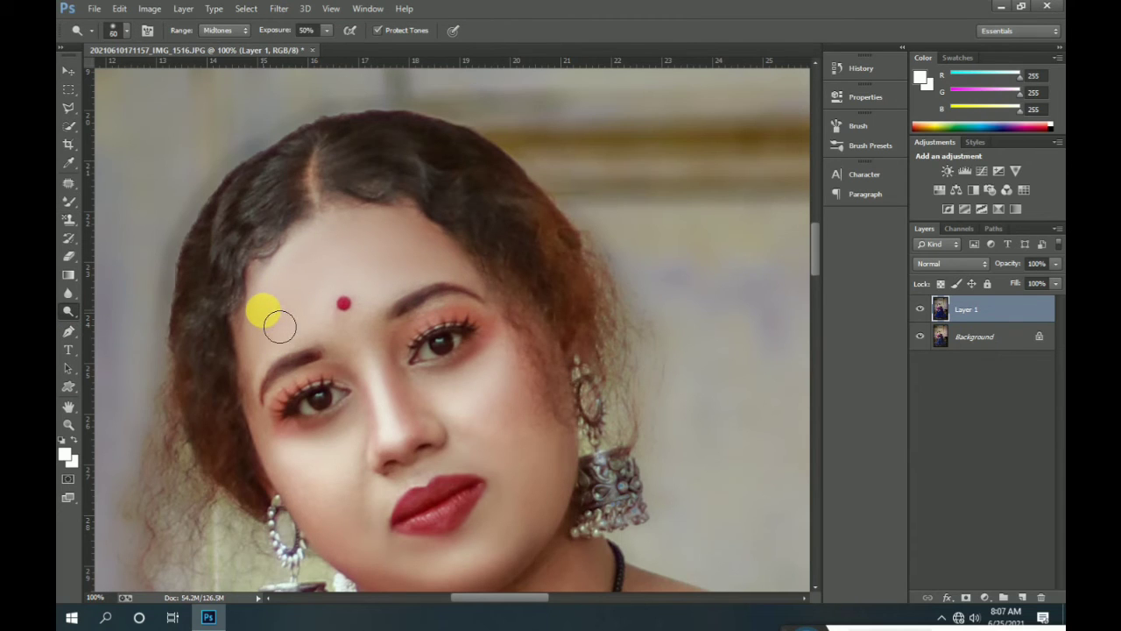
{"action": "key", "text": "bracketright"}
{"action": "key", "text": "bracketright"}
{"action": "key", "text": "bracketright"}
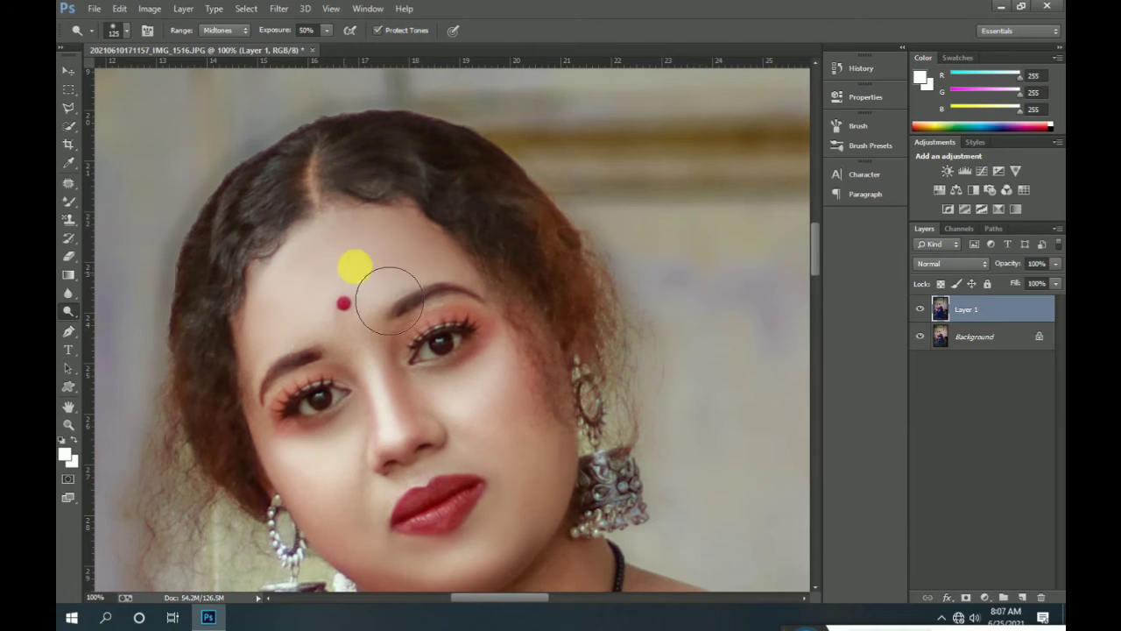
{"action": "left_click", "coordinate": [68, 424]}
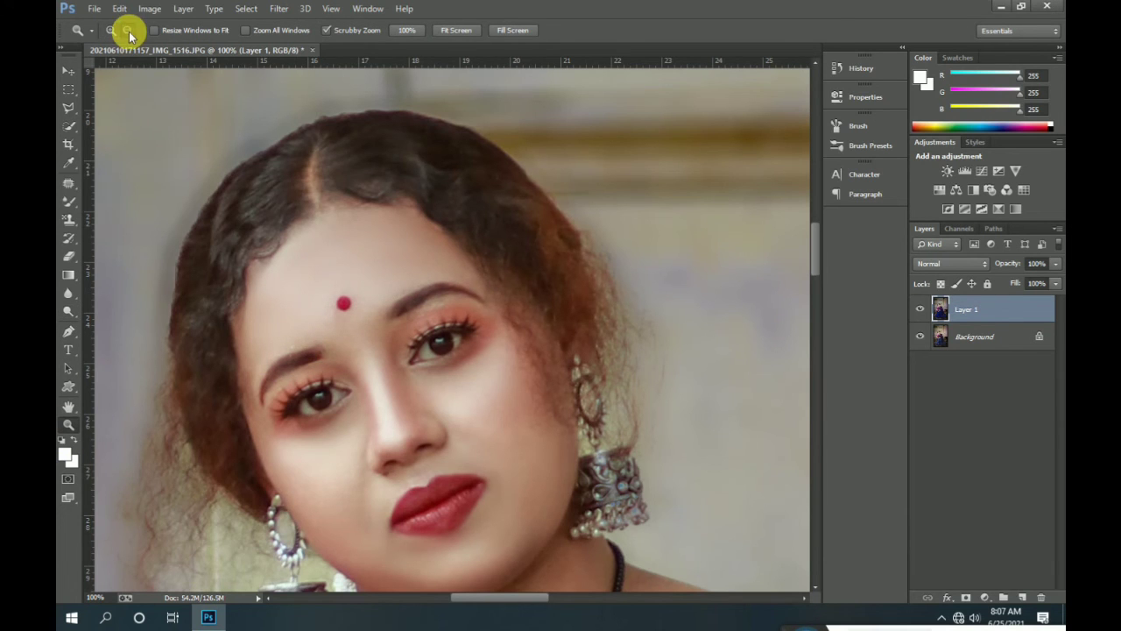
{"action": "left_click", "coordinate": [426, 325]}
{"action": "left_click", "coordinate": [458, 400]}
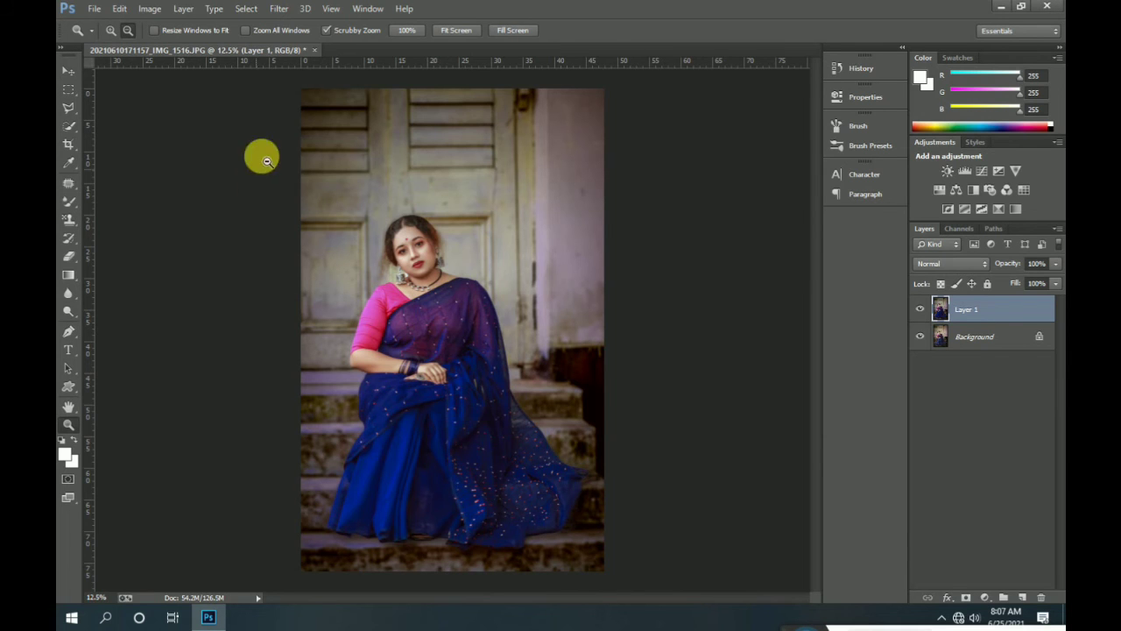
- Run Camera Raw again on Layer 1 with Shadows +53, Clarity +15 and Vibrance +20
{"action": "double_click", "coordinate": [282, 9]}
{"action": "left_click", "coordinate": [276, 10]}
{"action": "left_click", "coordinate": [677, 8]}
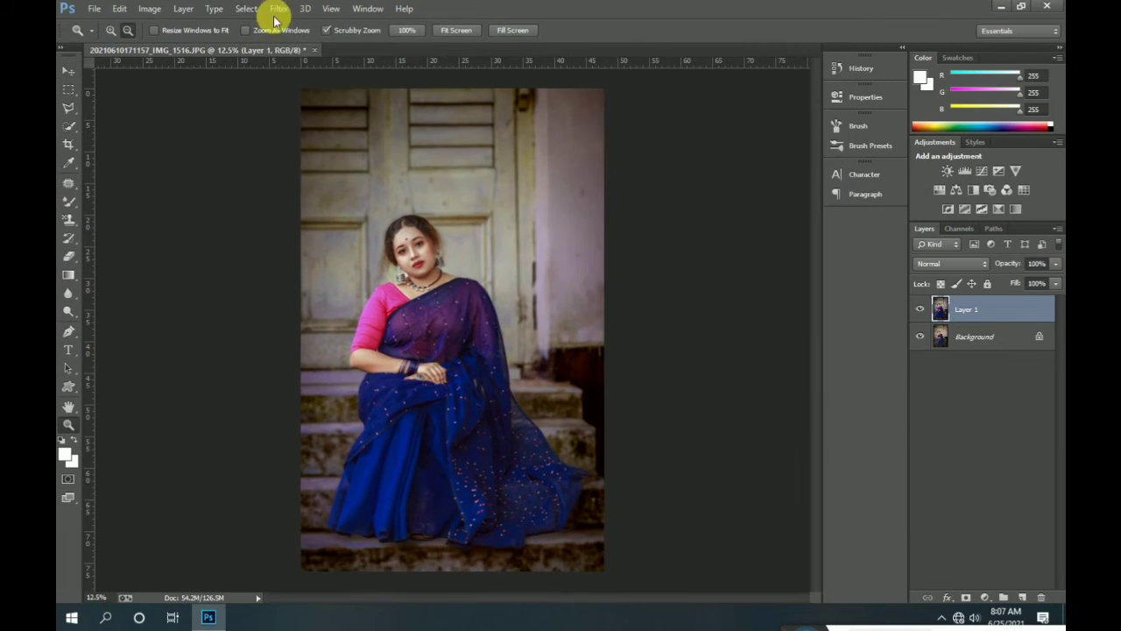
{"action": "left_click", "coordinate": [279, 9]}
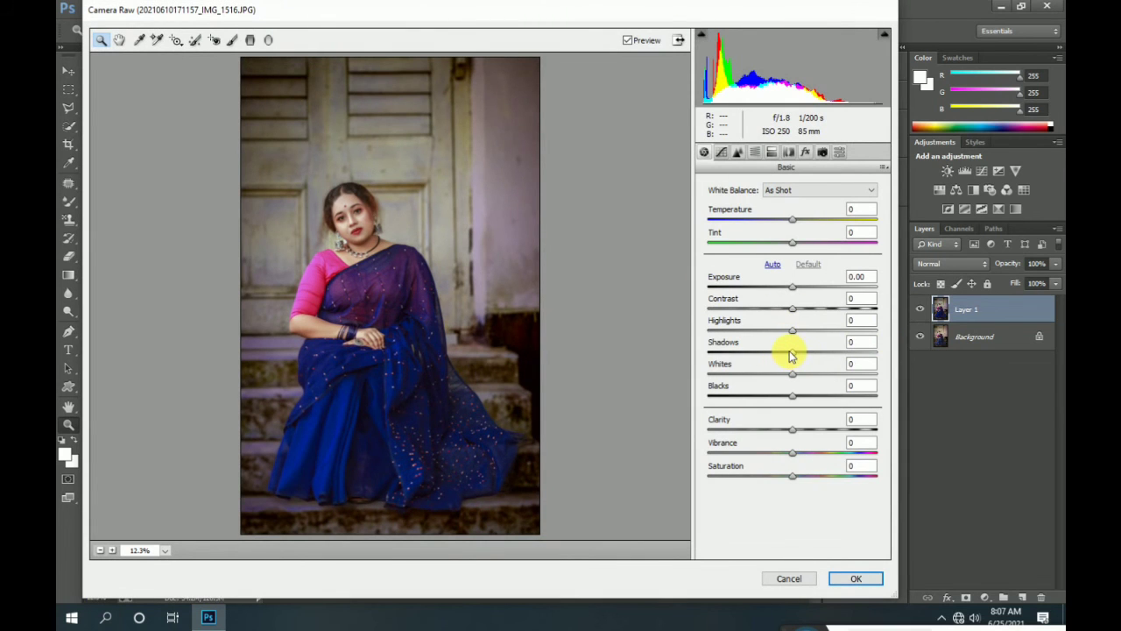
{"action": "mouse_move", "coordinate": [789, 355]}
{"action": "left_mouse_down"}
{"action": "mouse_move", "coordinate": [863, 355]}
{"action": "mouse_move", "coordinate": [824, 356]}
{"action": "mouse_move", "coordinate": [834, 363]}
{"action": "left_mouse_up"}
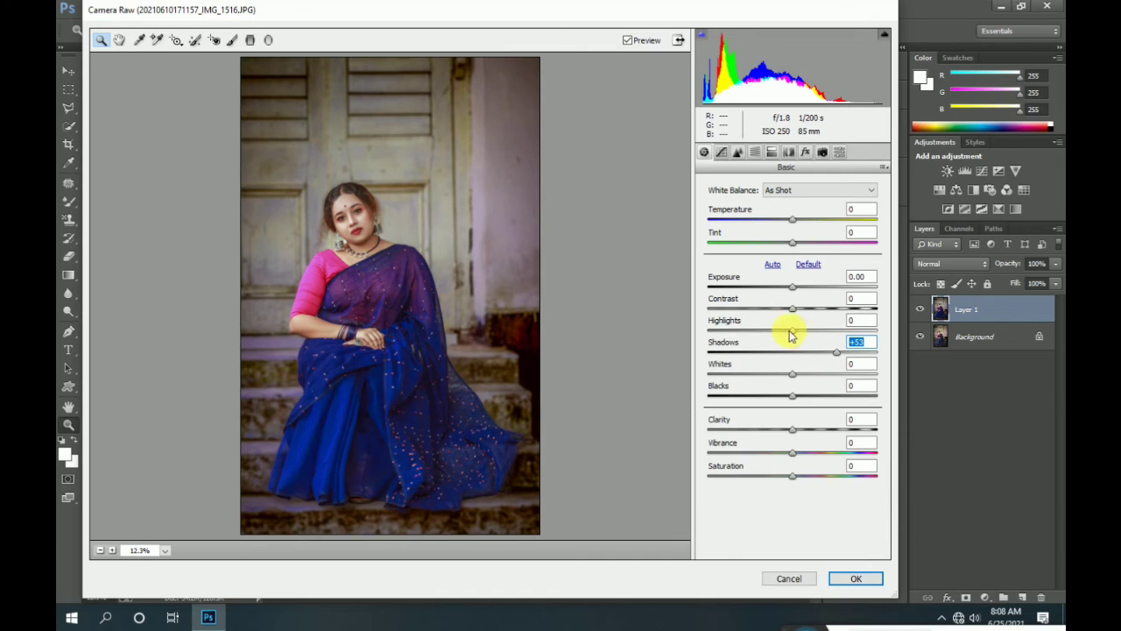
{"action": "left_click_drag", "start_coordinate": [793, 435], "coordinate": [808, 436]}
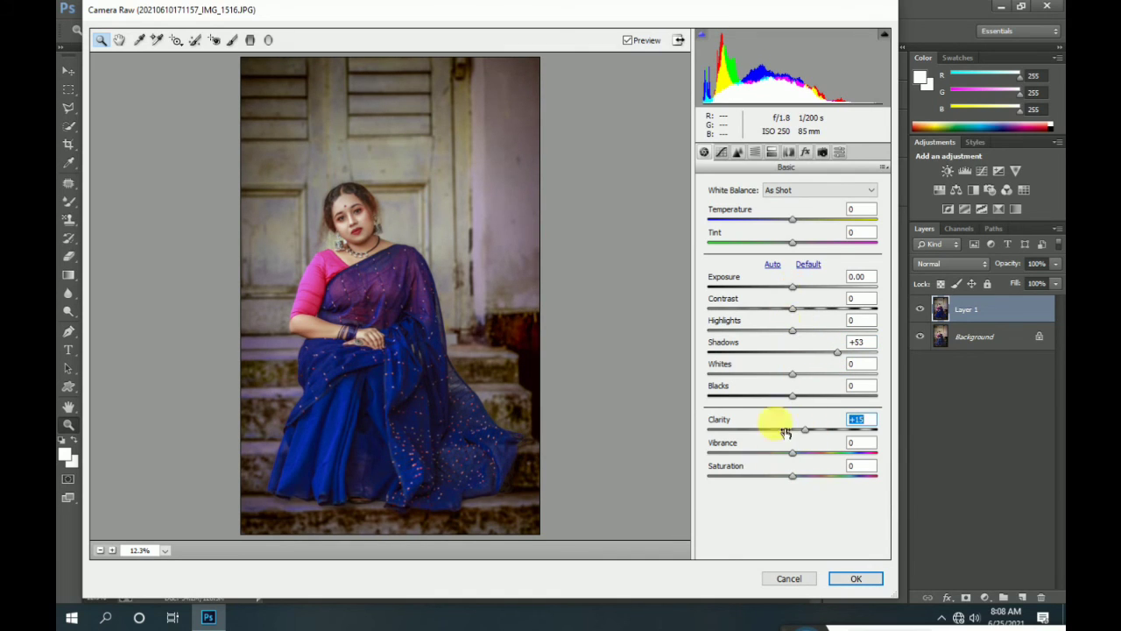
{"action": "mouse_move", "coordinate": [794, 455]}
{"action": "left_mouse_down"}
{"action": "mouse_move", "coordinate": [904, 450]}
{"action": "mouse_move", "coordinate": [806, 457]}
{"action": "left_mouse_up"}
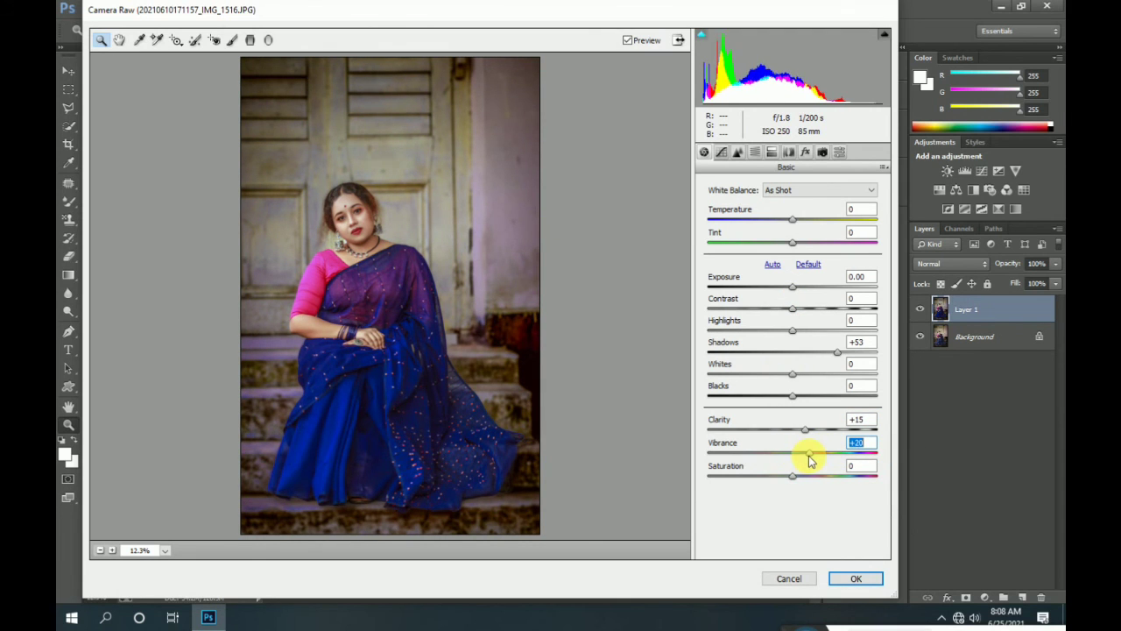
{"action": "left_click", "coordinate": [848, 576]}
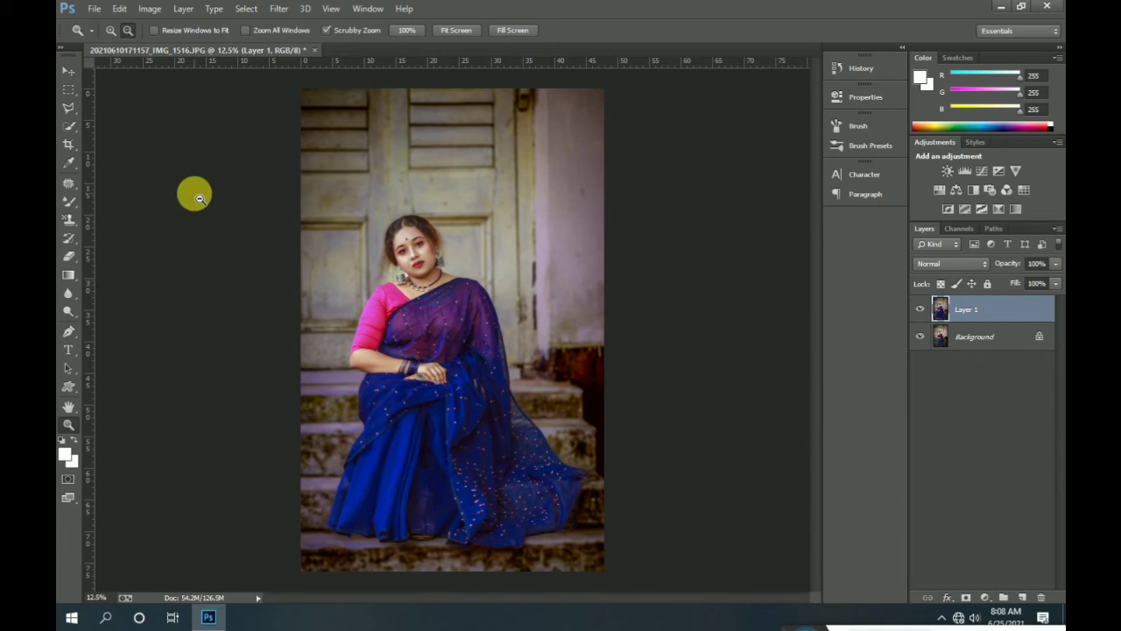
- Zoom in to inspect the neck and saree, then zoom back out to the whole photo
{"action": "left_click", "coordinate": [111, 30]}
{"action": "left_click", "coordinate": [427, 291]}
{"action": "left_click", "coordinate": [431, 211]}
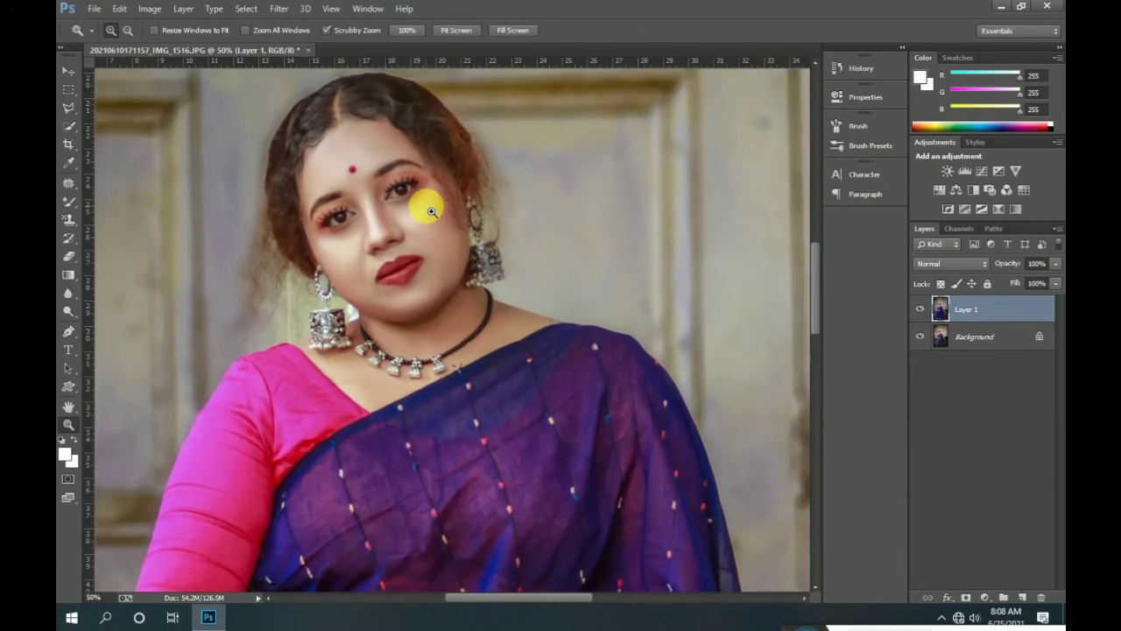
{"action": "left_click", "coordinate": [568, 480]}
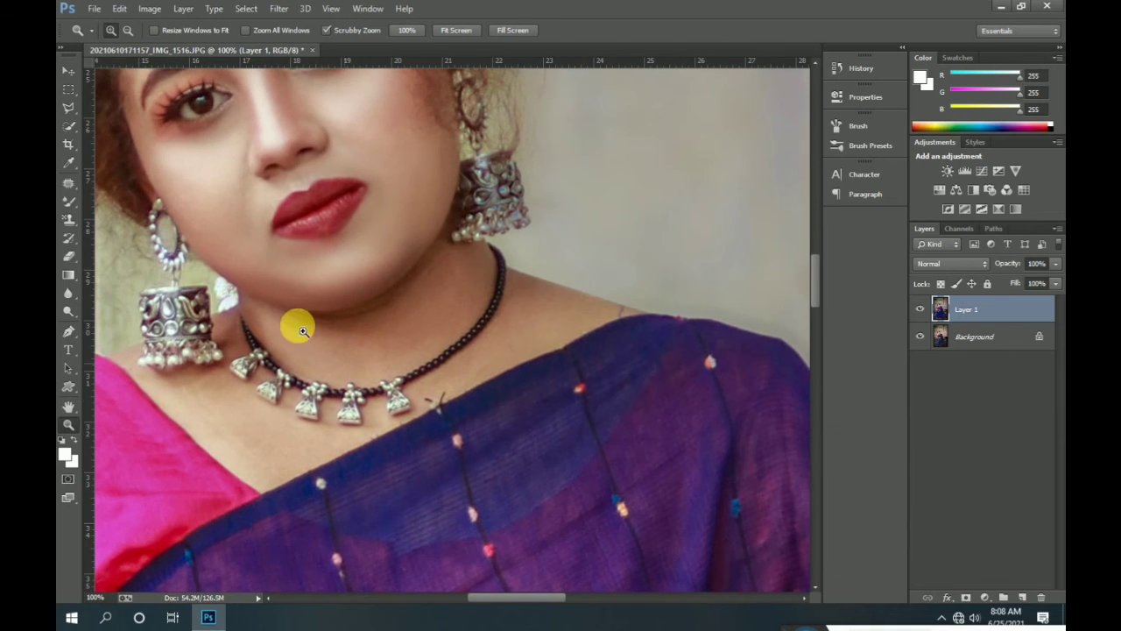
{"action": "left_click", "coordinate": [128, 30]}
{"action": "left_click", "coordinate": [555, 329]}
{"action": "left_click", "coordinate": [557, 331]}
{"action": "left_click", "coordinate": [558, 332]}
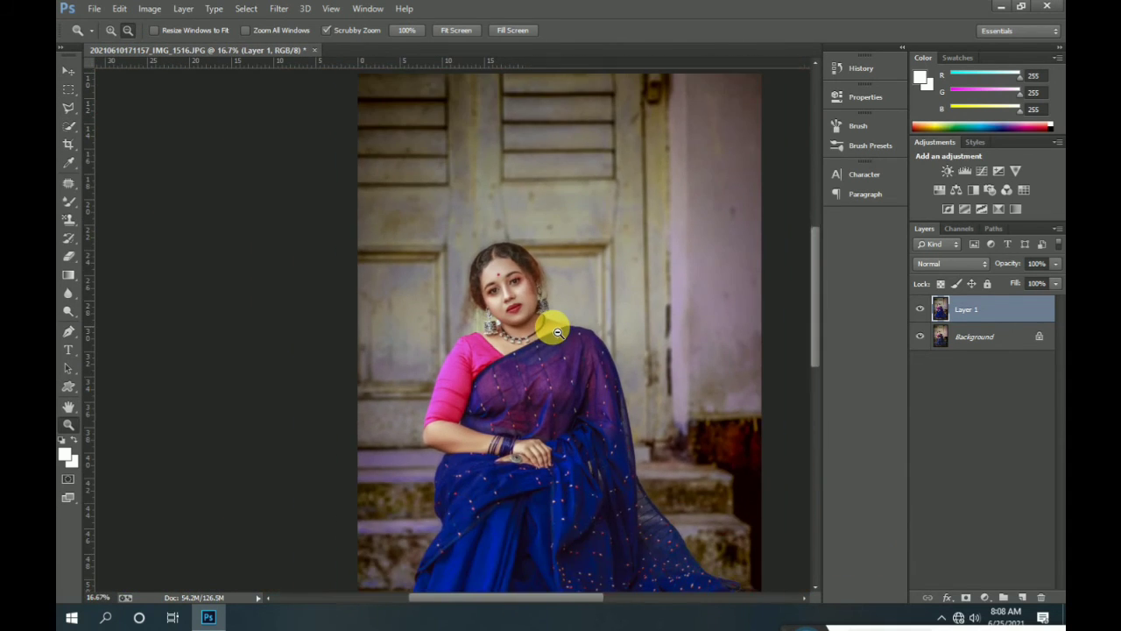
{"action": "left_click", "coordinate": [551, 325]}
- Add a Solid Color fill layer in pink #f967f4
{"action": "left_click", "coordinate": [992, 596]}
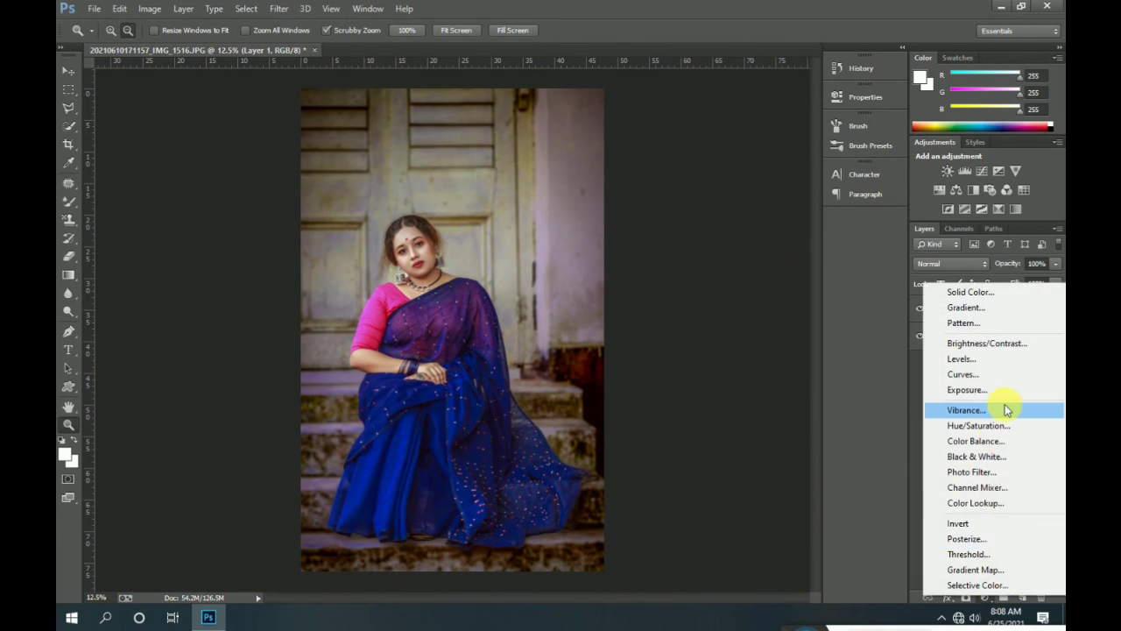
{"action": "left_click", "coordinate": [964, 290]}
{"action": "left_click_drag", "start_coordinate": [843, 197], "coordinate": [858, 133]}
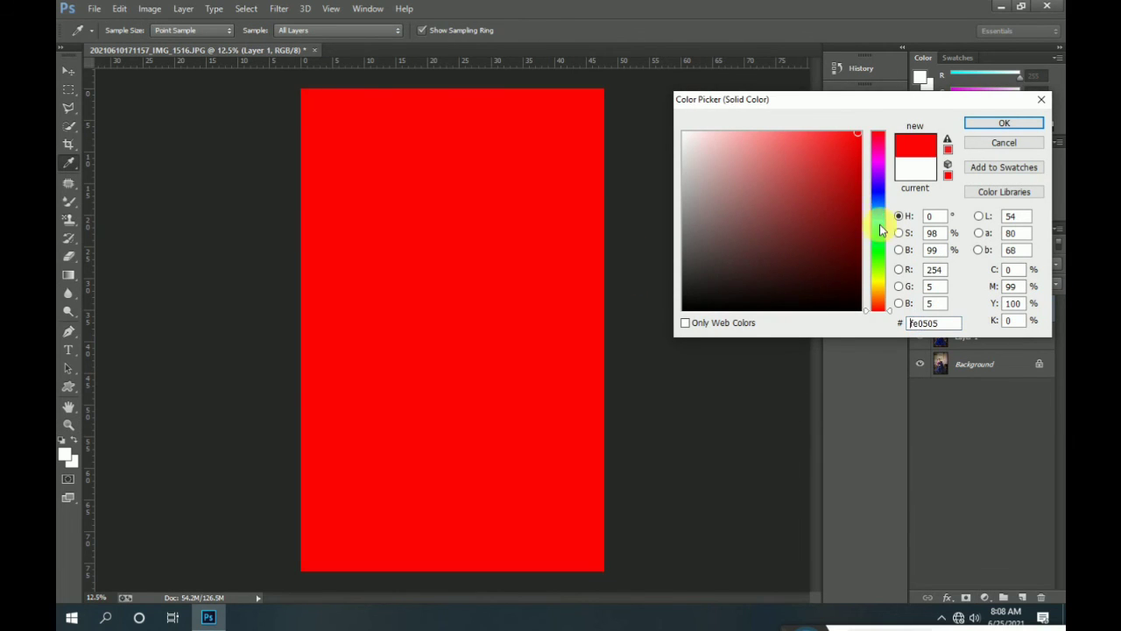
{"action": "left_click_drag", "start_coordinate": [877, 201], "coordinate": [885, 164]}
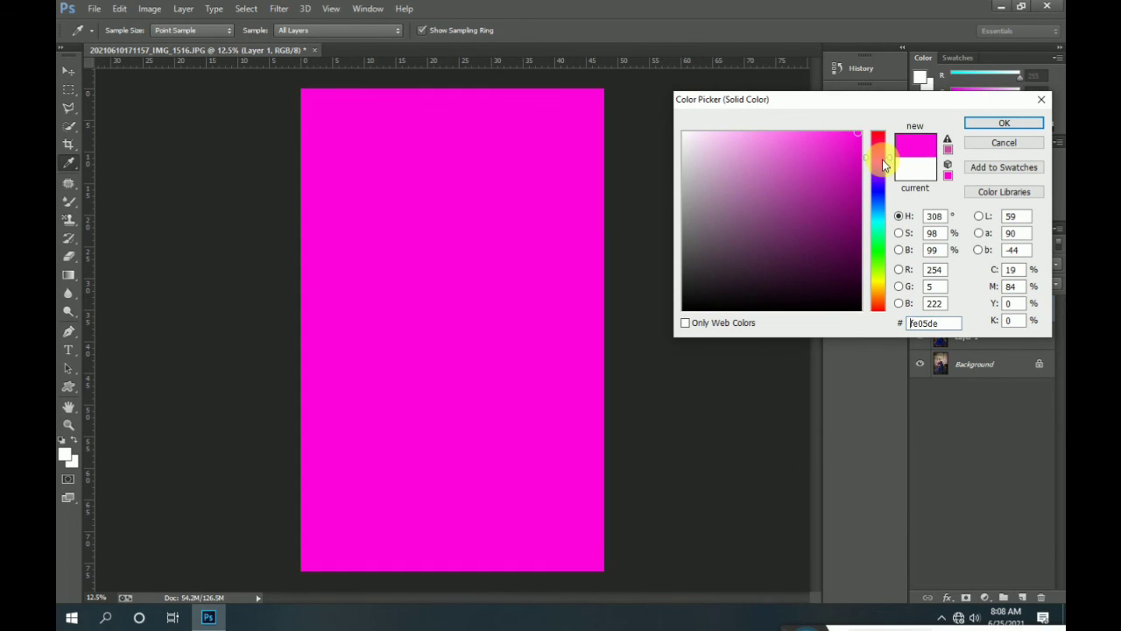
{"action": "left_click_drag", "start_coordinate": [748, 137], "coordinate": [788, 135]}
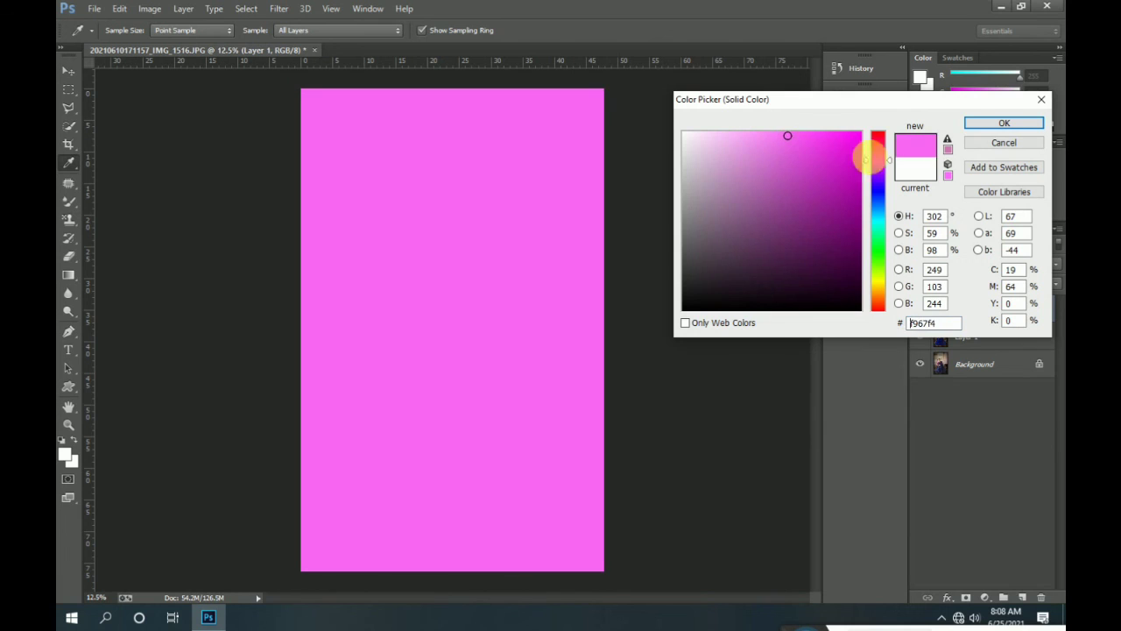
{"action": "left_click", "coordinate": [1004, 122]}
- Set the pink layer to Soft Light, reduce Fill, opacity 42%, and select all layers
{"action": "left_click", "coordinate": [952, 263]}
{"action": "left_click", "coordinate": [933, 182]}
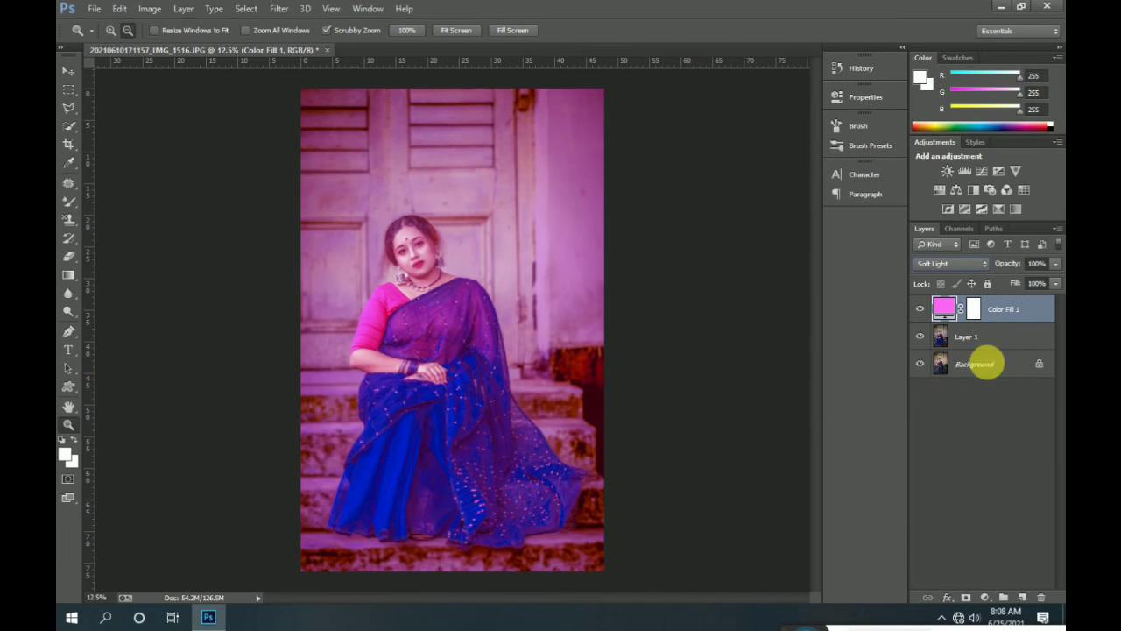
{"action": "left_click_drag", "start_coordinate": [1054, 301], "coordinate": [999, 304]}
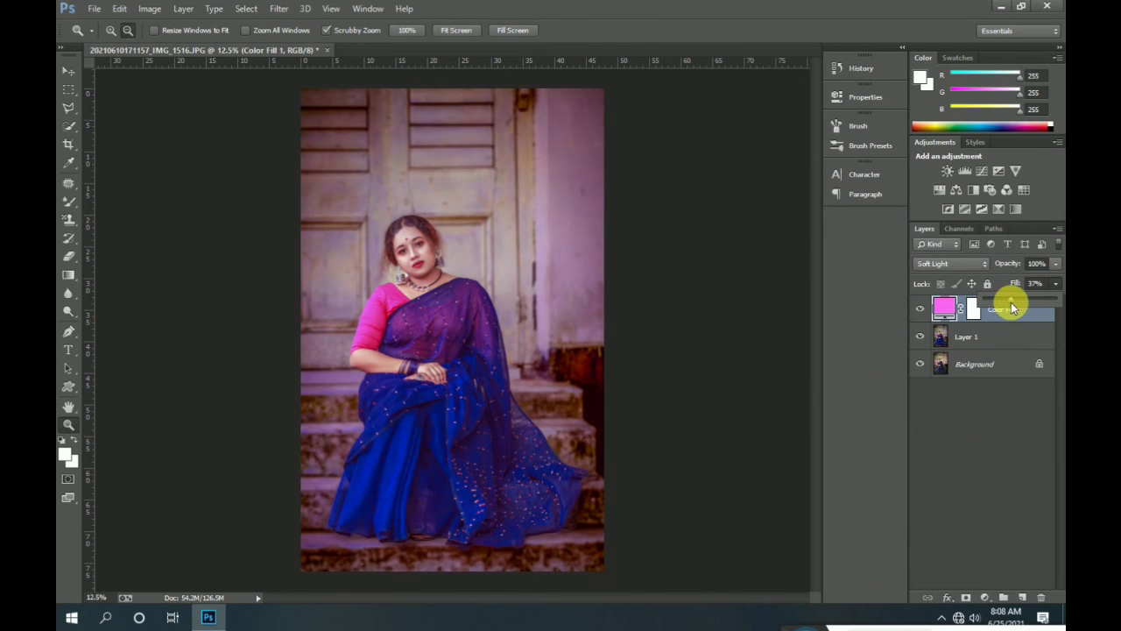
{"action": "left_click", "coordinate": [1055, 263]}
{"action": "left_click_drag", "start_coordinate": [1056, 278], "coordinate": [1030, 283]}
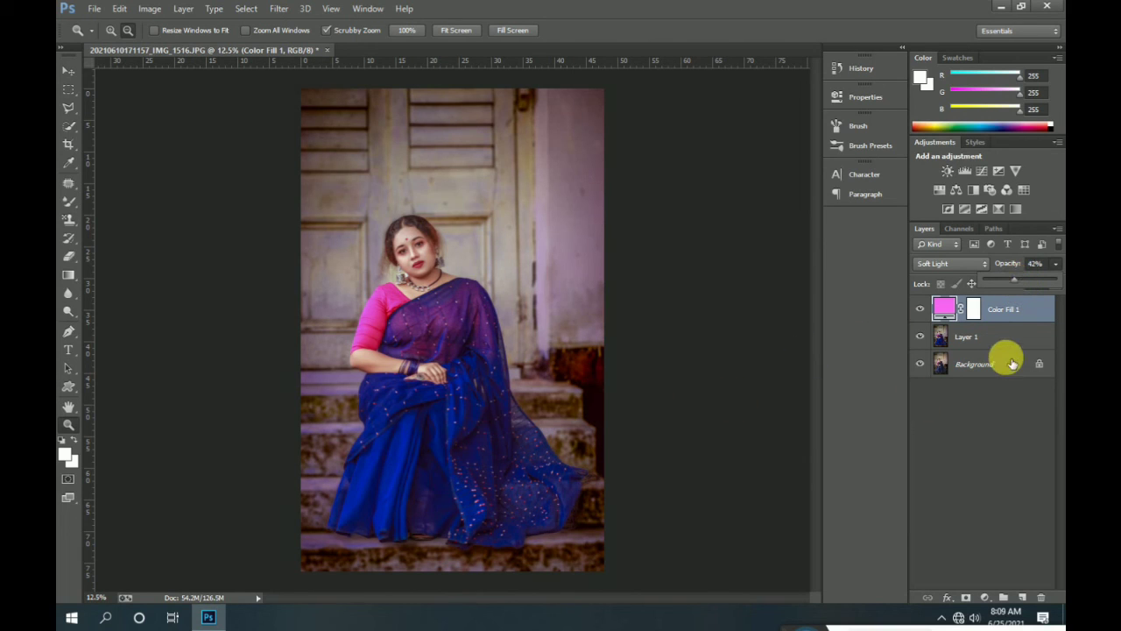
{"action": "left_click", "coordinate": [964, 364], "text": "shift"}
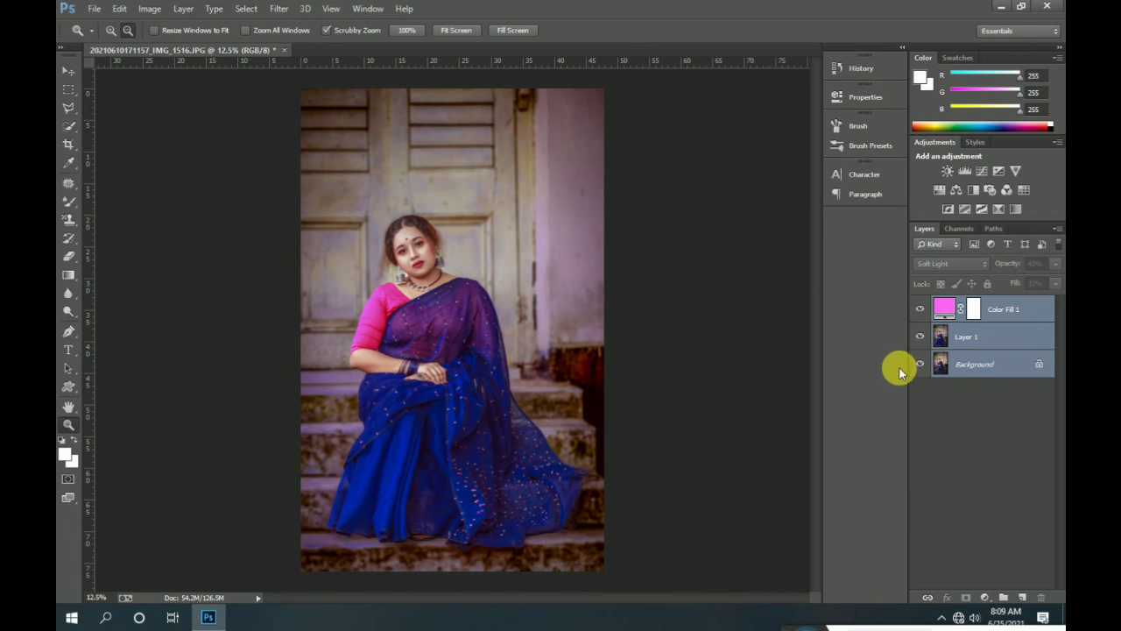
- Merge the layers with Ctrl+E and save the image as JPEG named 'dgdfdhfdhrfh'
{"action": "key", "text": "ctrl+e"}
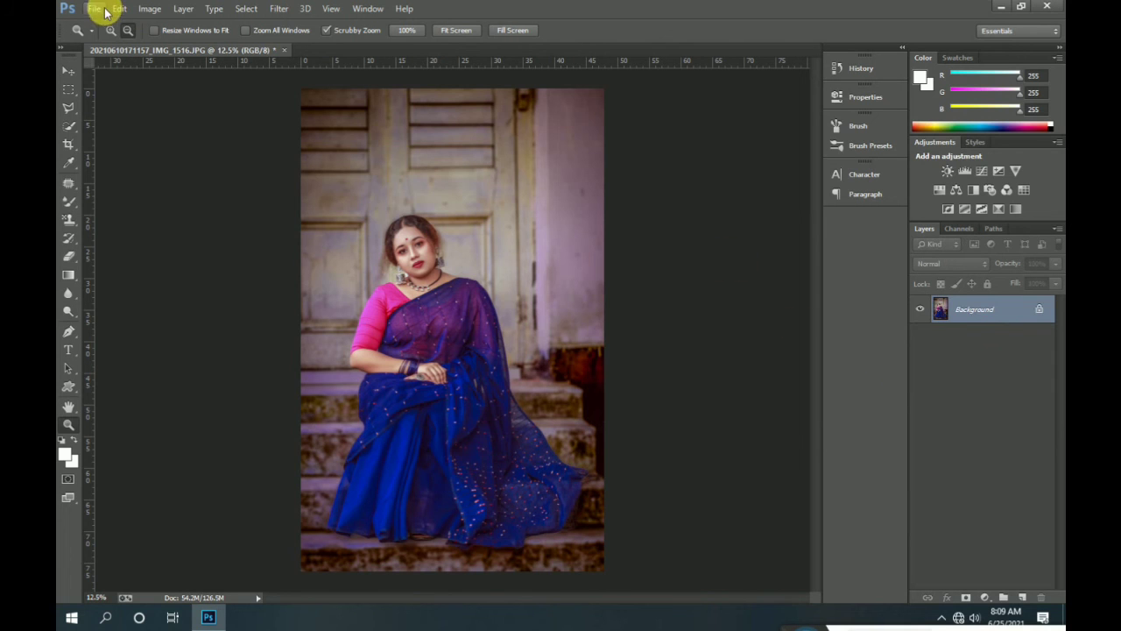
{"action": "left_click", "coordinate": [94, 8]}
{"action": "left_click", "coordinate": [113, 177]}
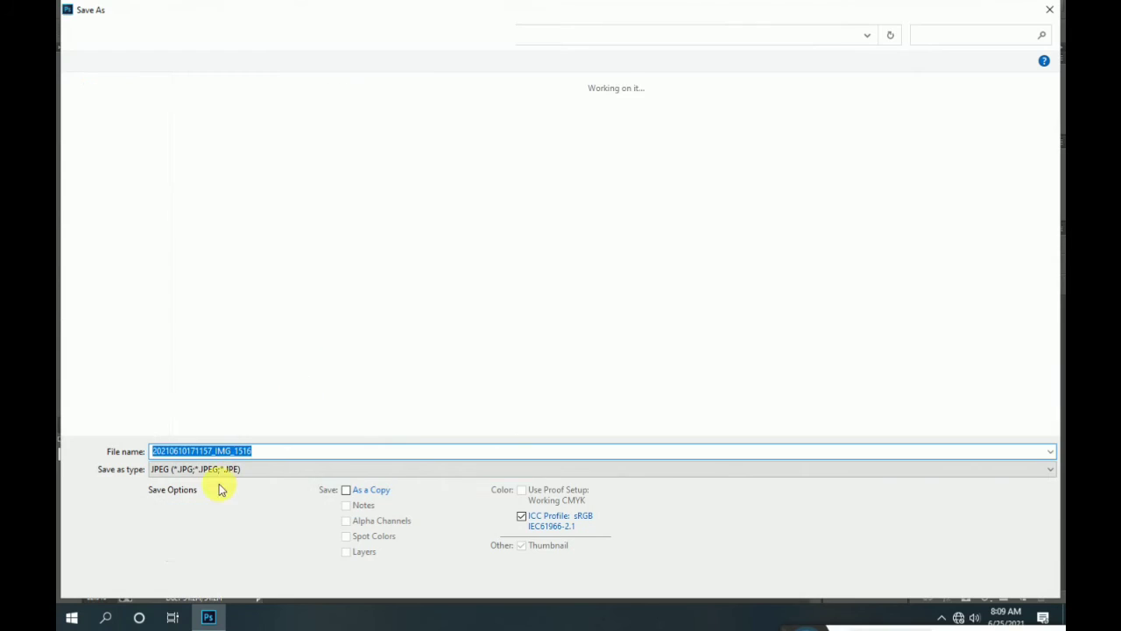
{"action": "left_click", "coordinate": [224, 469]}
{"action": "left_click", "coordinate": [220, 328]}
{"action": "left_click", "coordinate": [563, 451]}
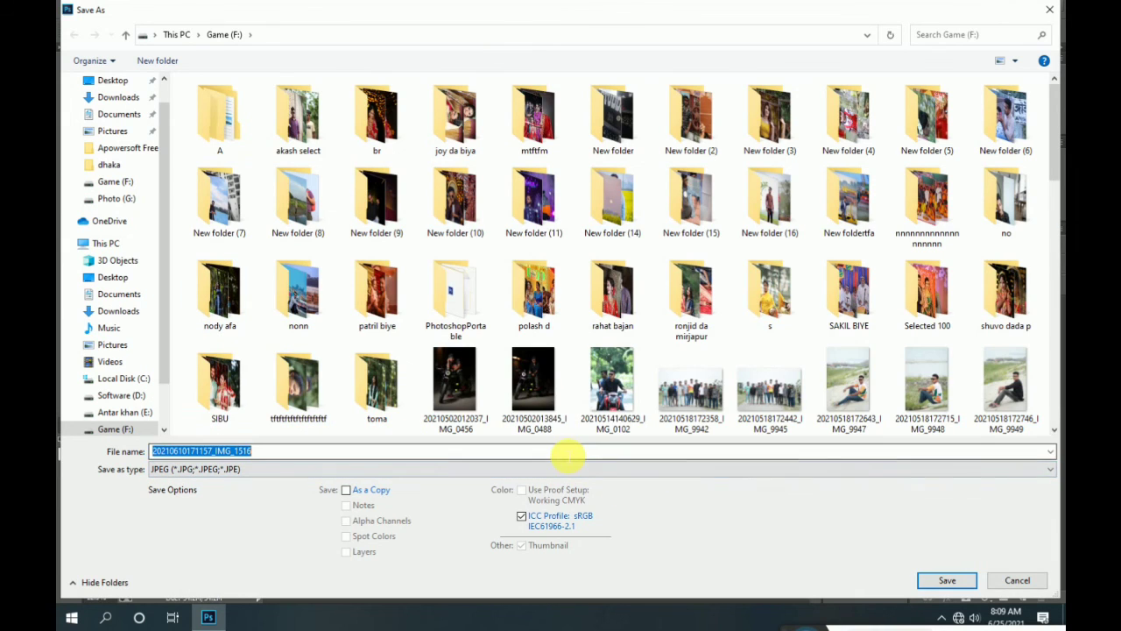
{"action": "type", "text": "dgdfdhfdhrfh"}
{"action": "left_click", "coordinate": [947, 579]}
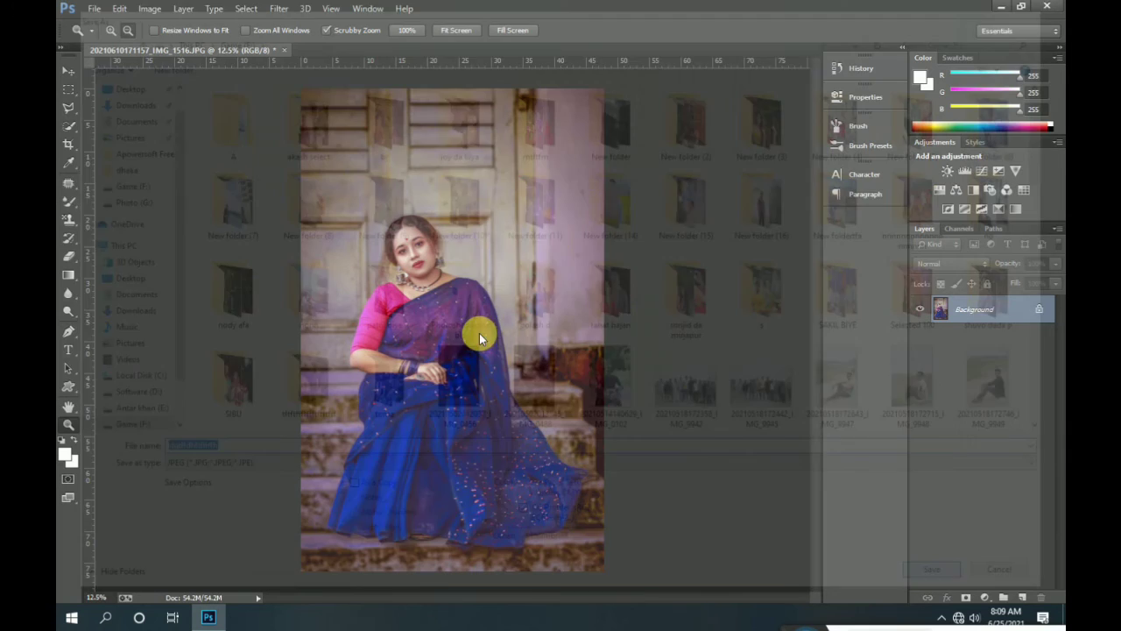